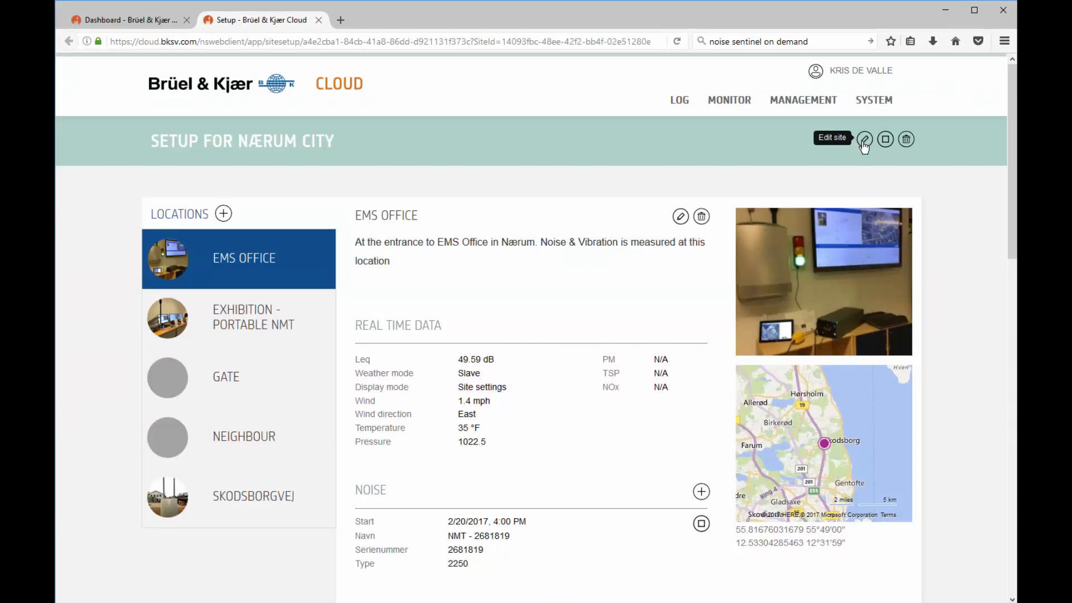
Open the Nærum City site for editing and go through its General and Stakeholder Web settings
click(864, 139)
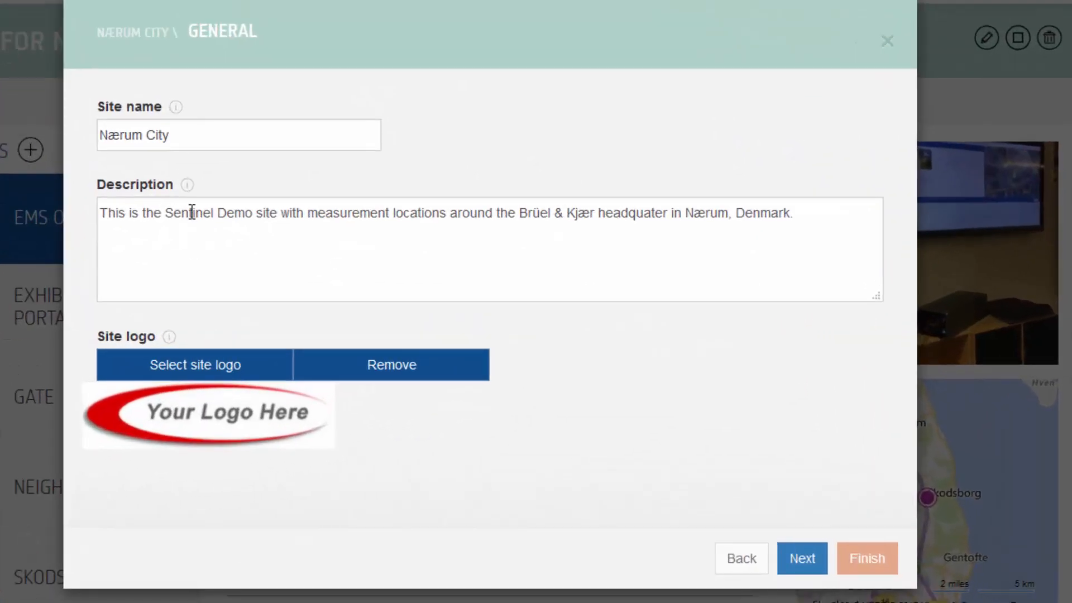
click(191, 213)
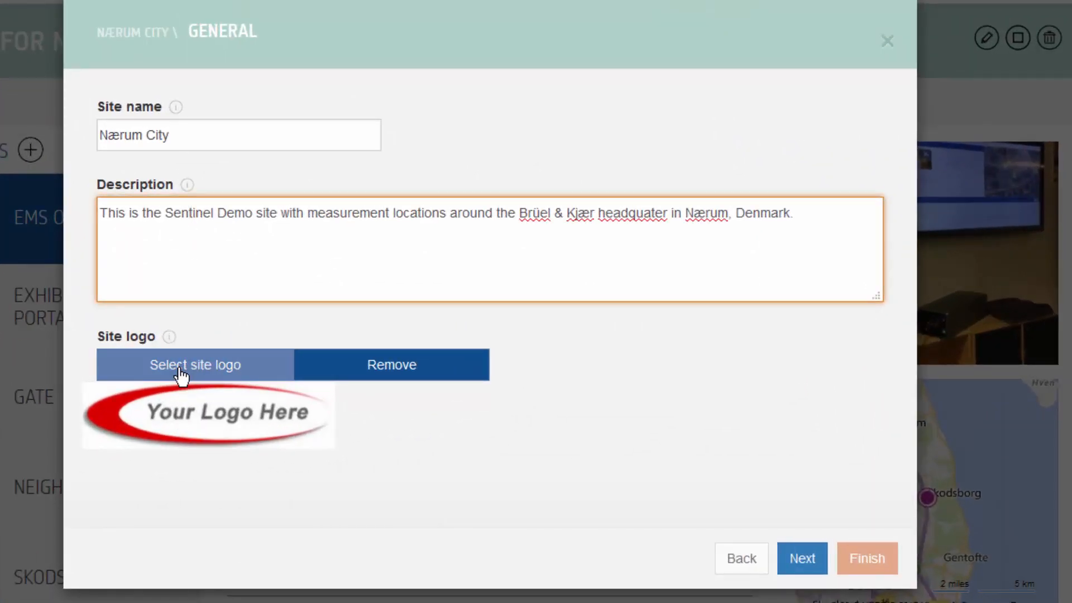
click(807, 565)
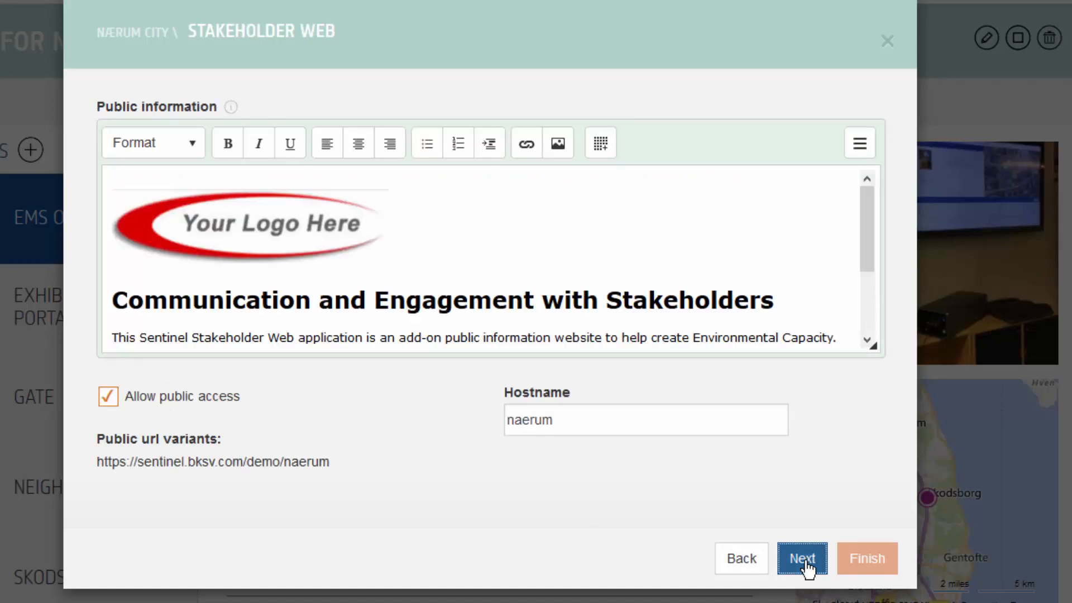
click(807, 563)
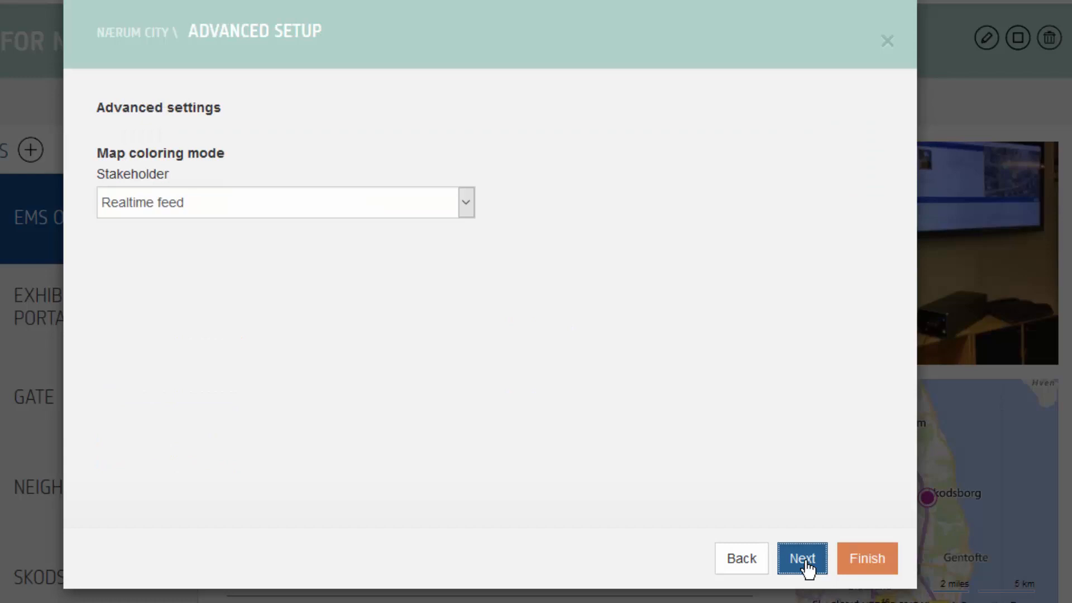
Review the site's noise, vibration, dust and various data visibility options up to the summary, and close the site editor without finishing
click(807, 563)
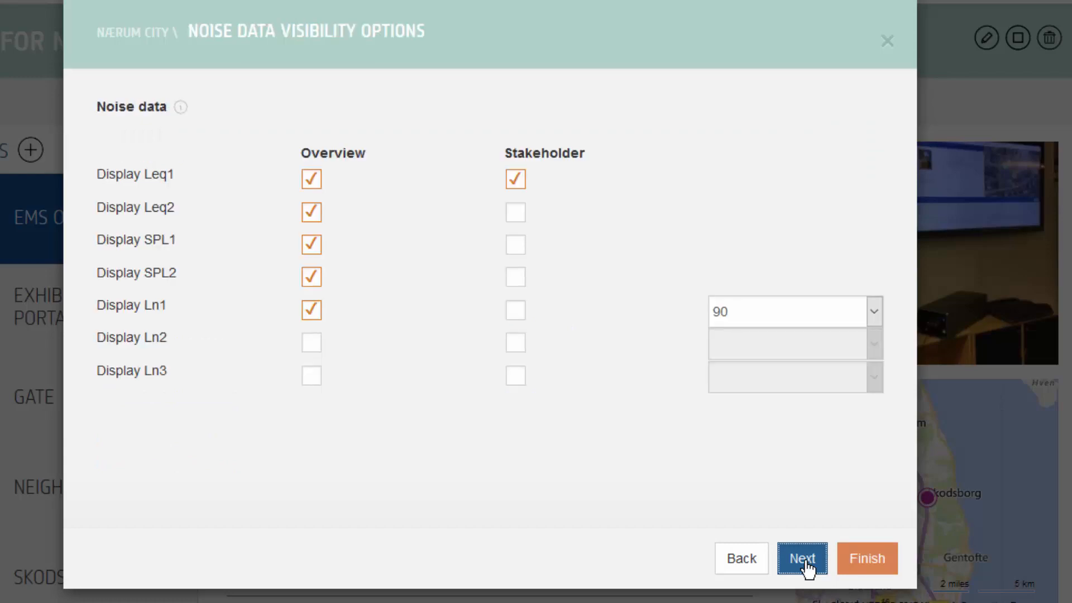
click(807, 563)
click(807, 563)
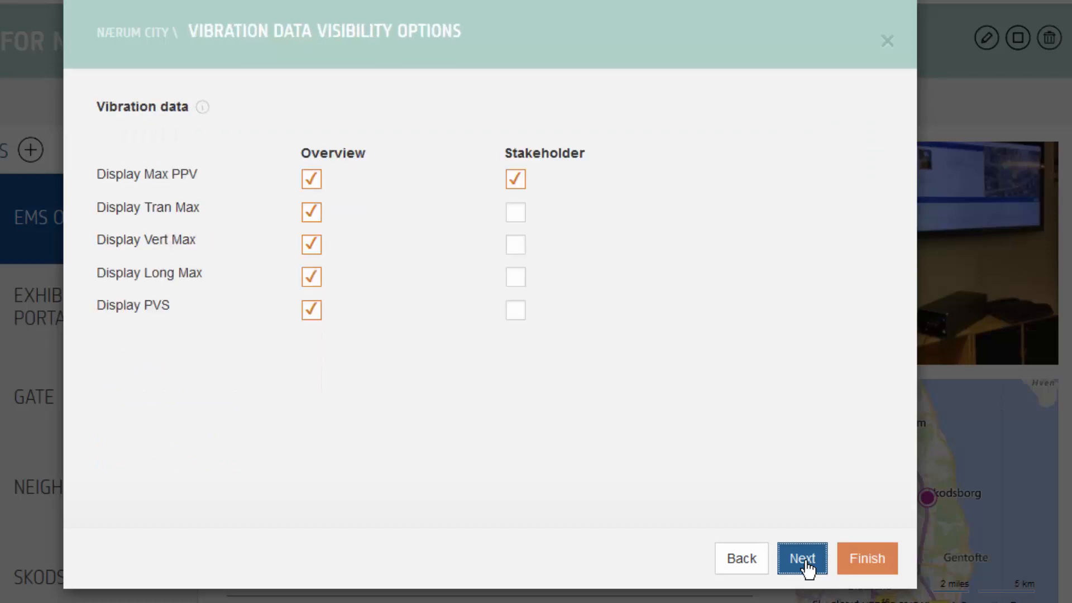
click(806, 563)
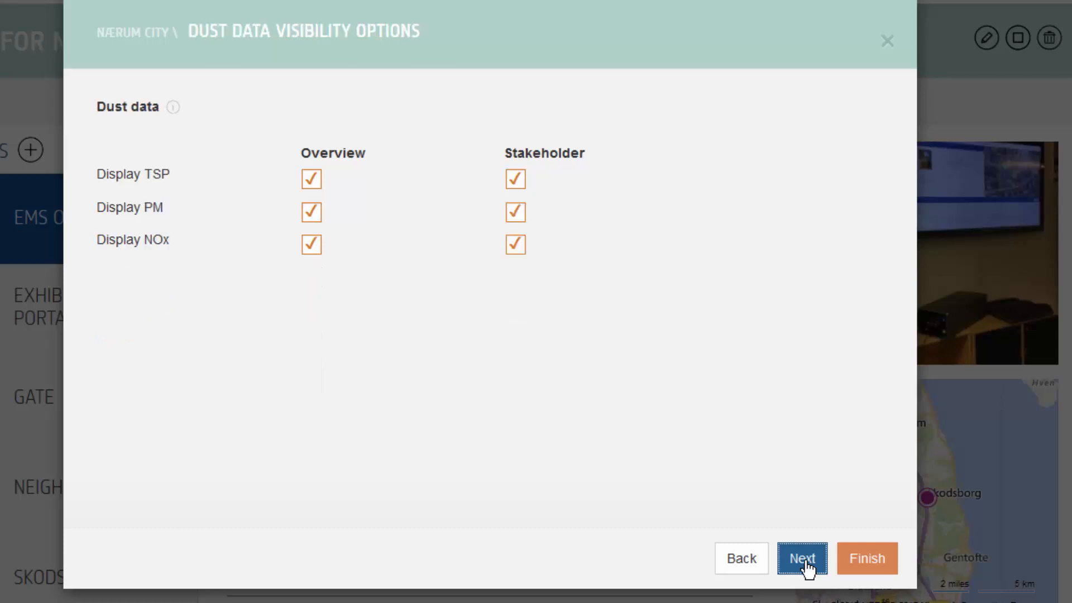
click(806, 563)
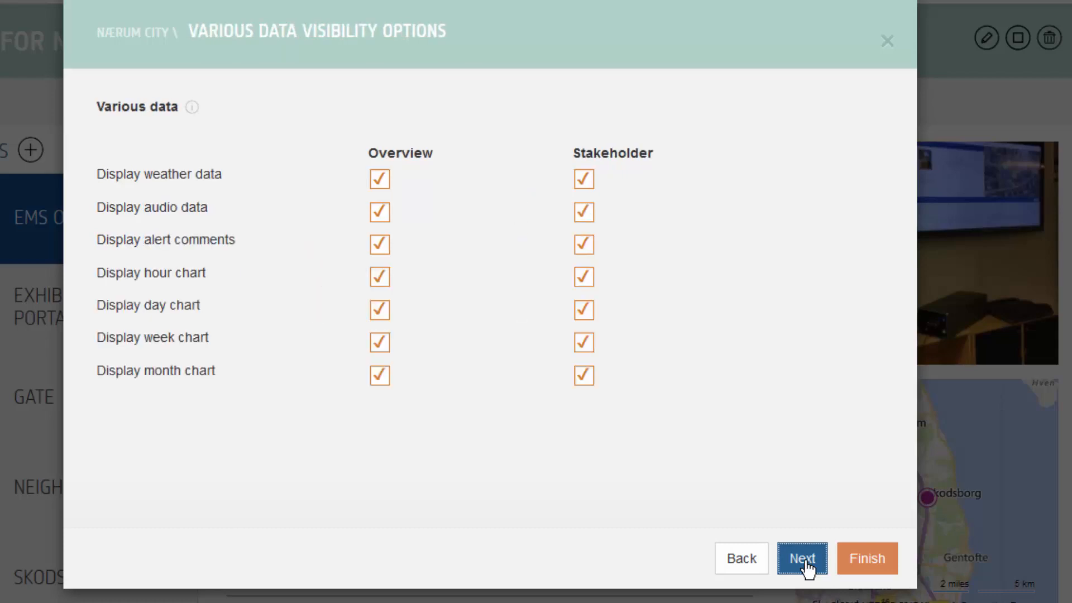
click(806, 563)
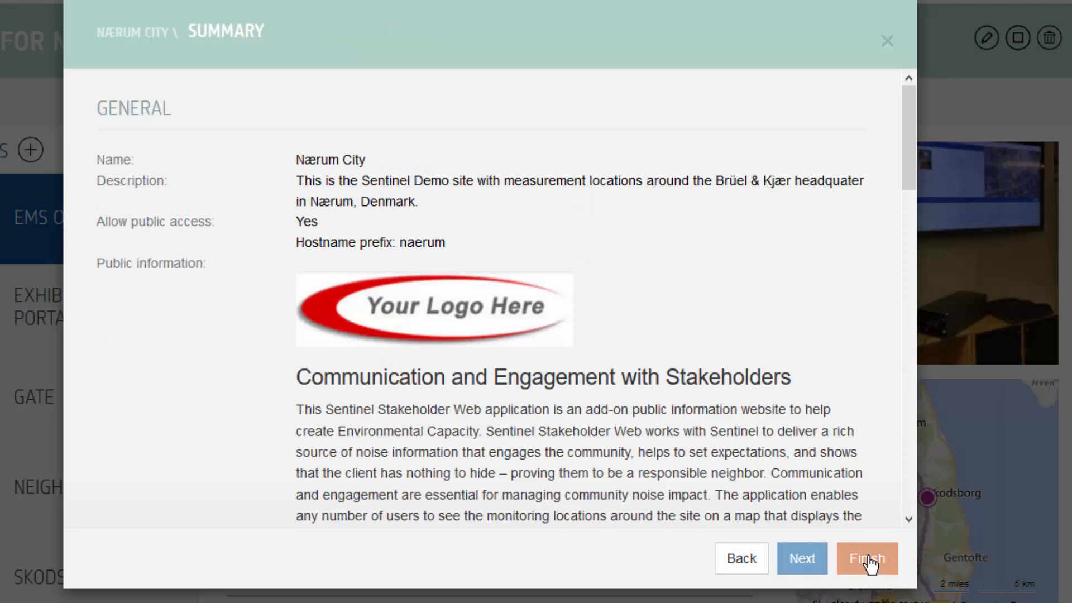
click(886, 42)
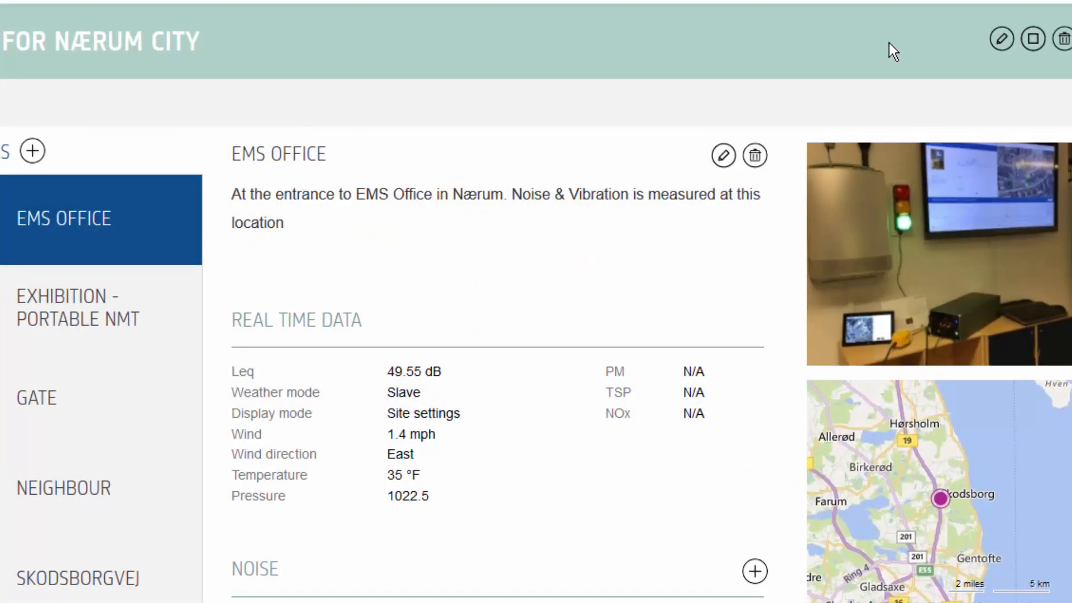
Bring up the request to stop all active bindings on Nærum City and dismiss it without stopping them
click(1033, 39)
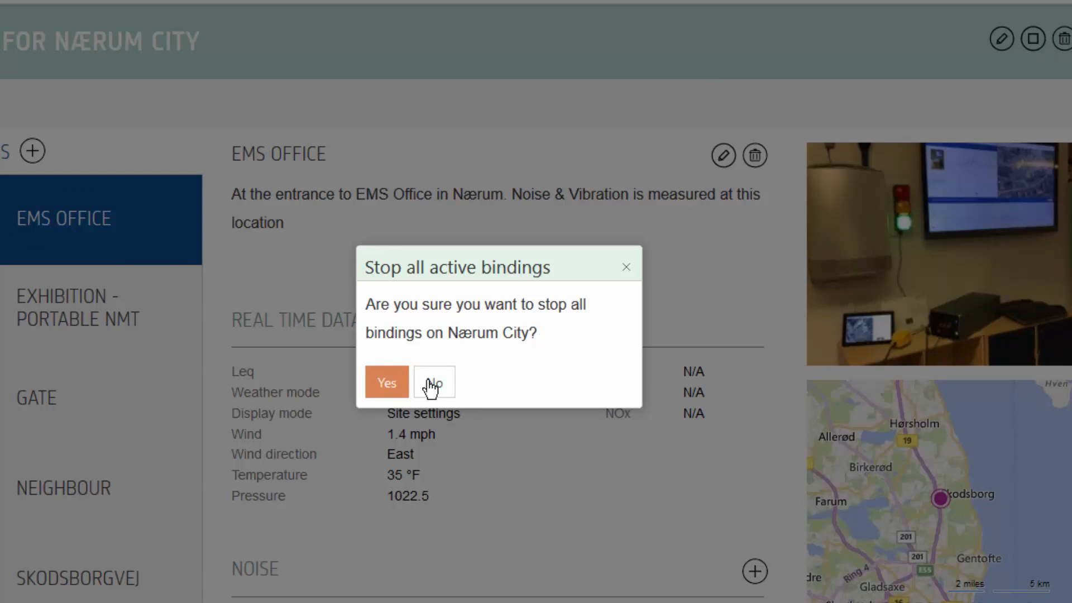
click(626, 268)
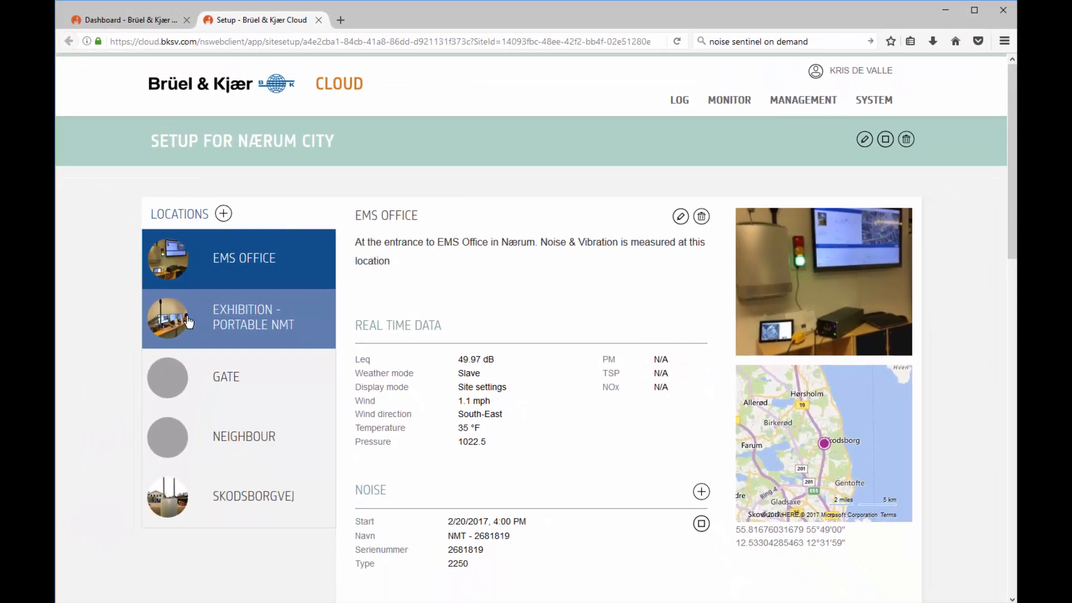
Look through the details of the Exhibition - Portable NMT, Gate, Neighbour and Skodsborgvej locations
click(188, 322)
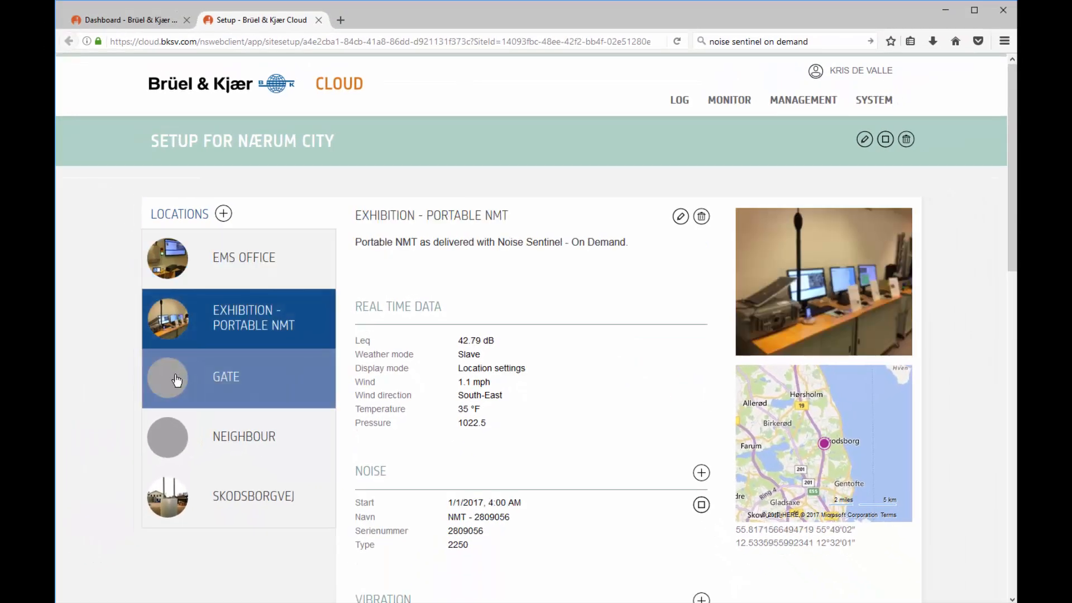
click(177, 386)
click(206, 444)
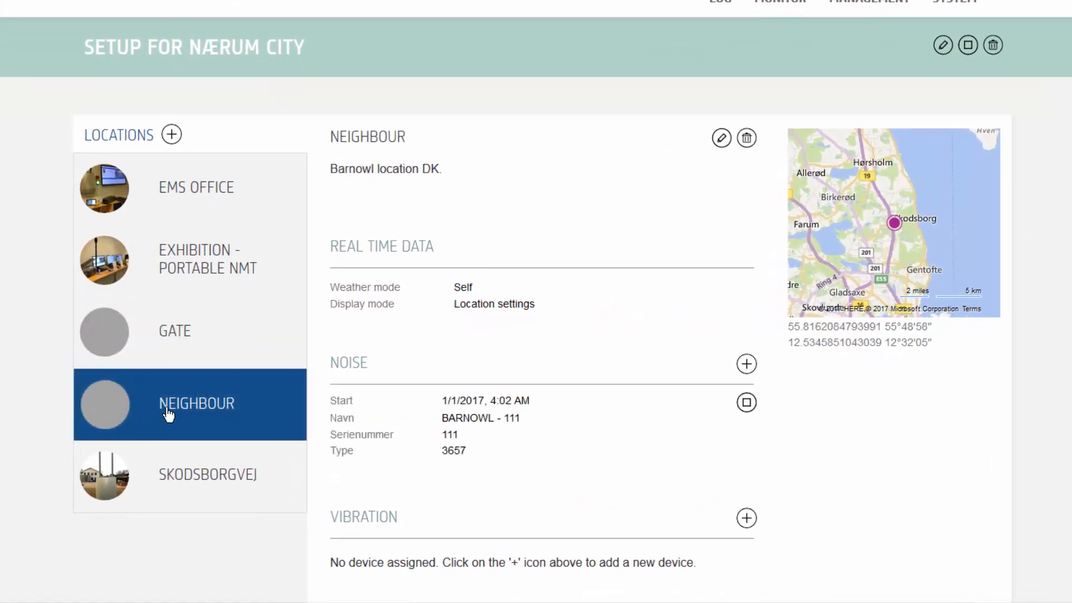
click(169, 481)
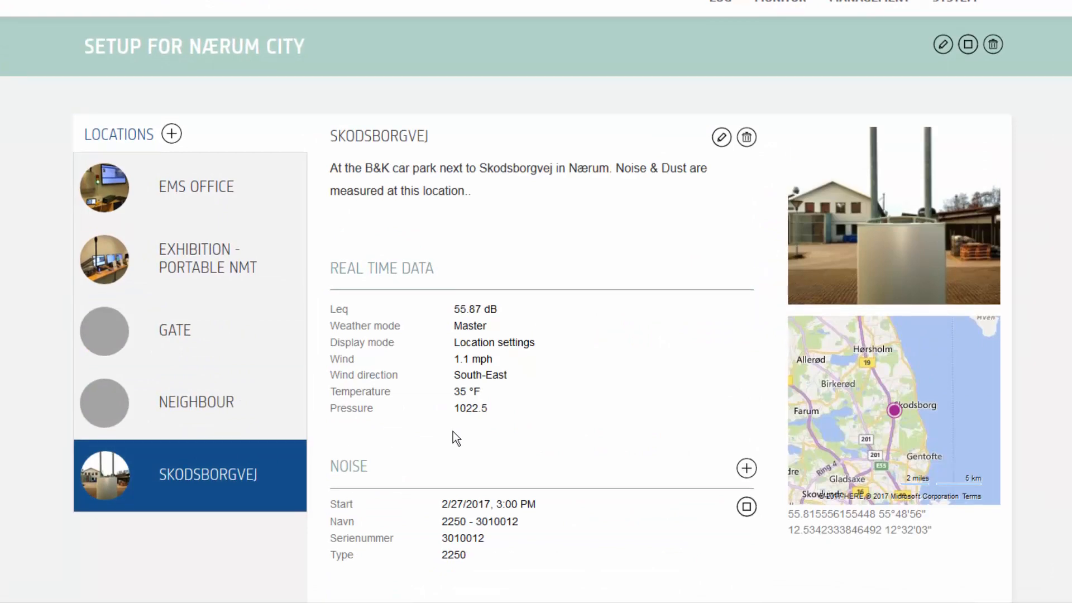
scroll(453, 431, down, 5)
scroll(454, 431, up, 5)
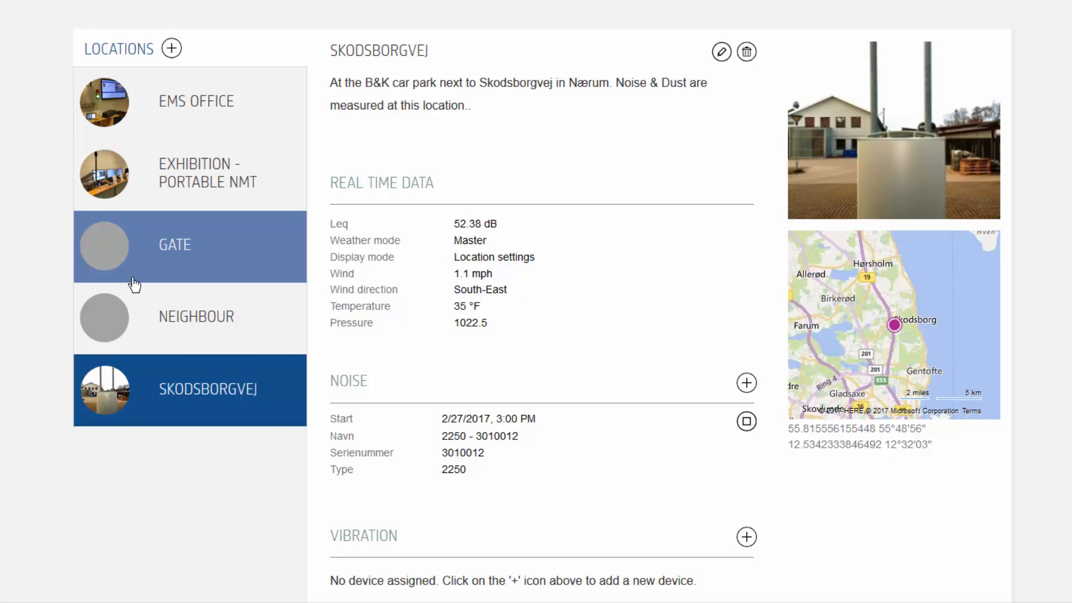
Show the EMS Office location and examine its real-time data and its assigned noise and vibration devices
click(179, 111)
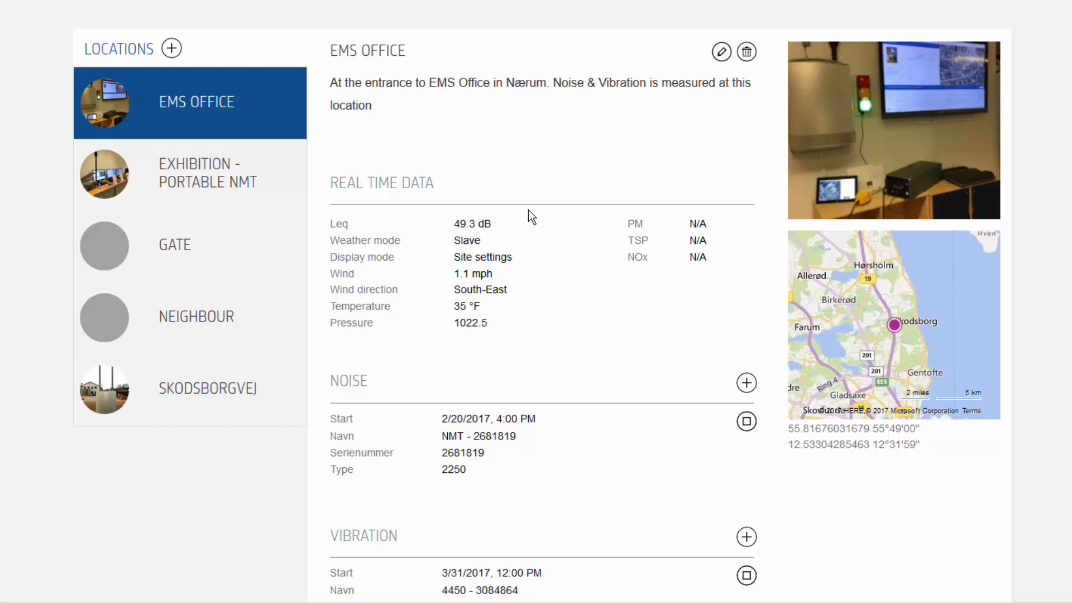
scroll(634, 338, down, 5)
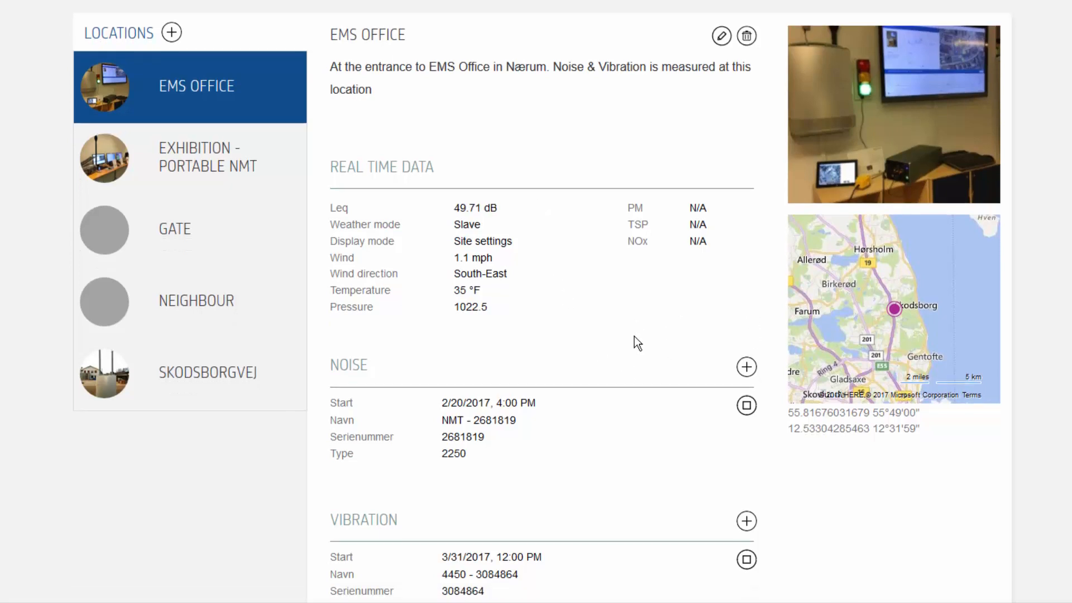
scroll(640, 343, up, 7)
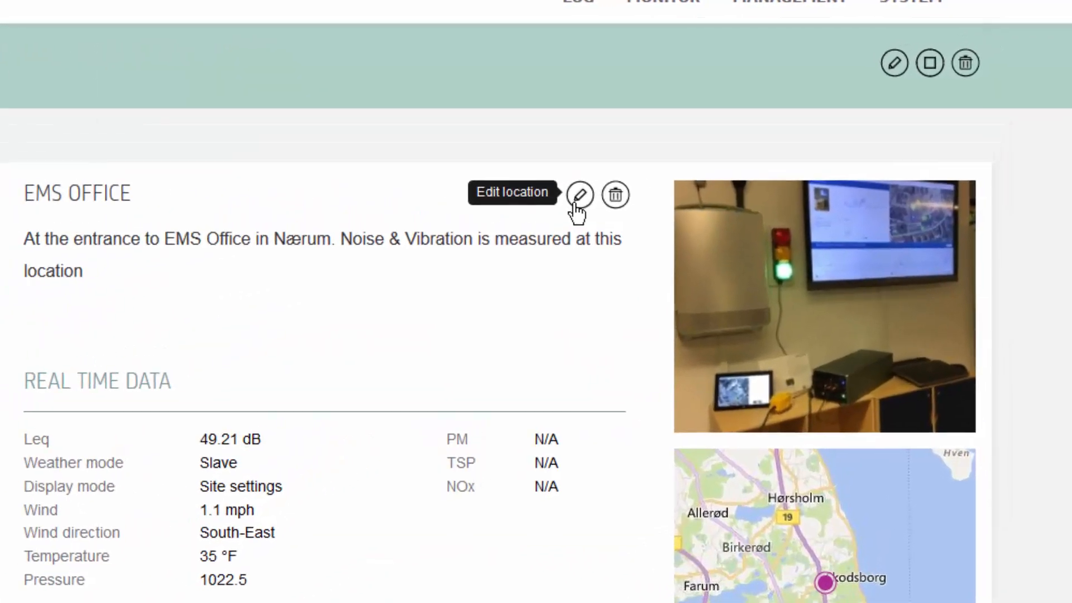
Open the EMS Office location for editing and review its name, description and picture, continuing to the position settings
click(570, 208)
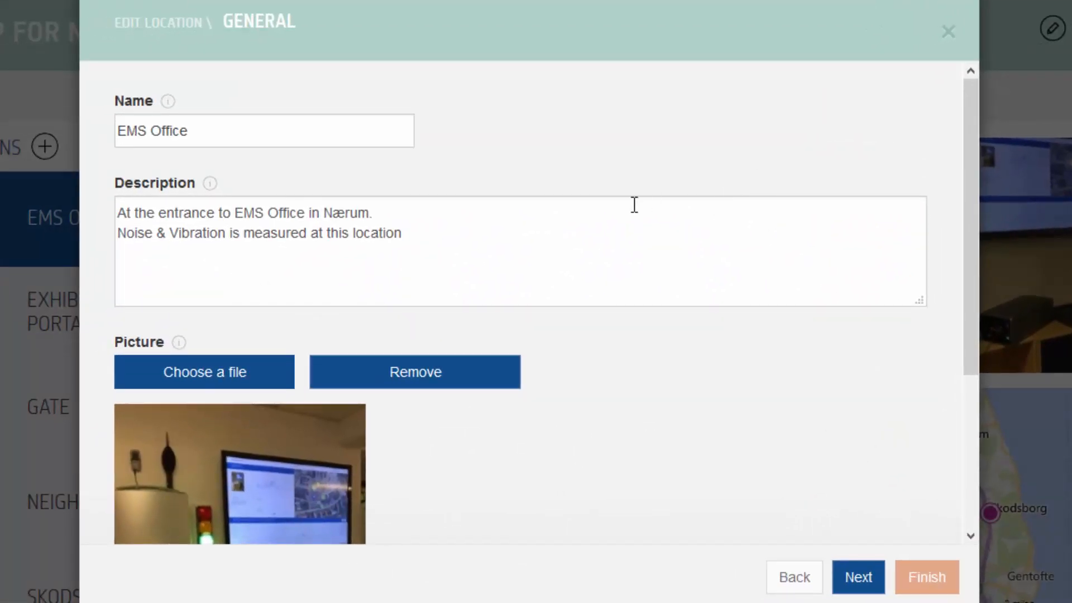
click(212, 128)
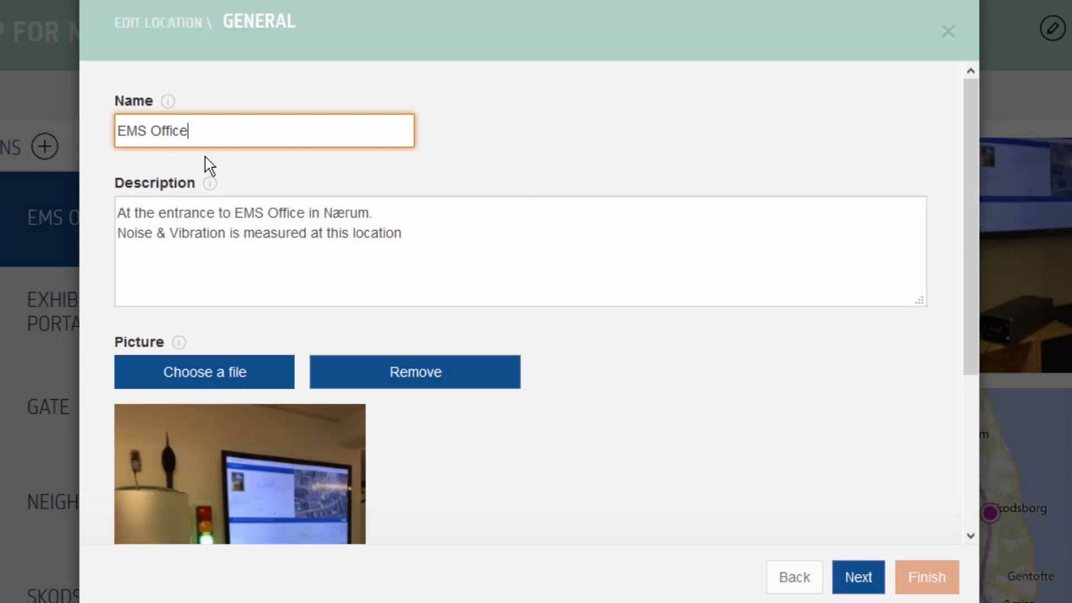
click(306, 240)
click(435, 233)
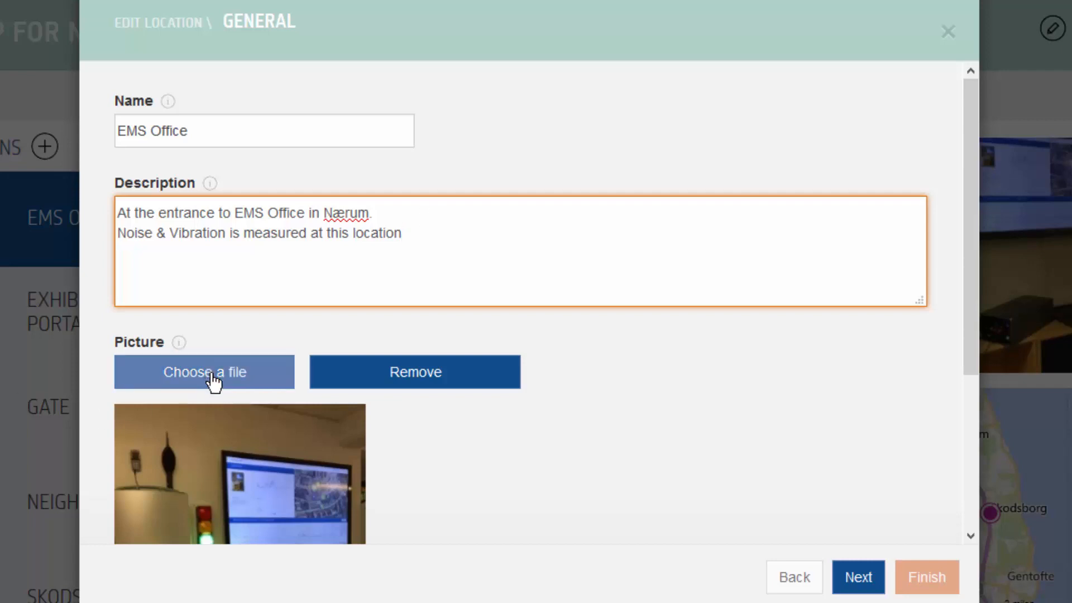
scroll(438, 376, down, 4)
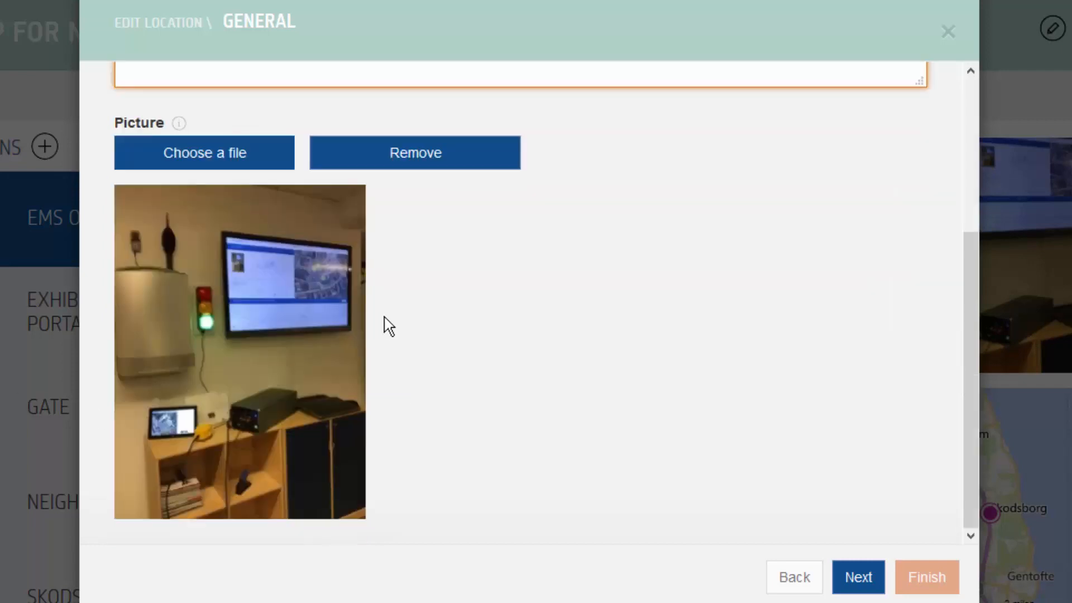
click(856, 587)
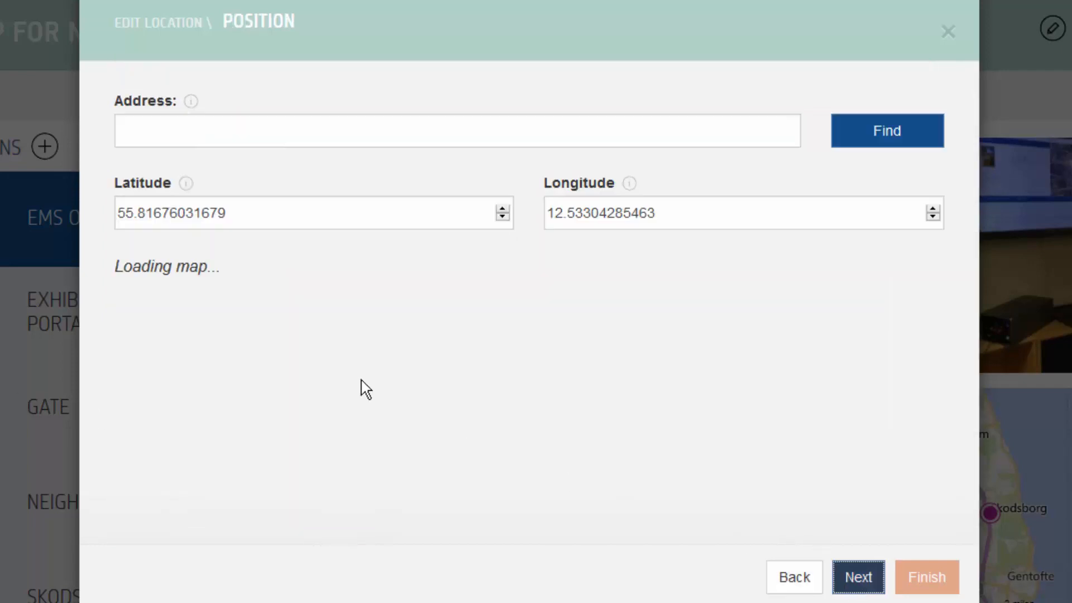
Nudge the EMS Office marker on the position map to latitude 55.8167514633 and longitude 12.53305572085, and continue to the weather settings
scroll(496, 402, up, 4)
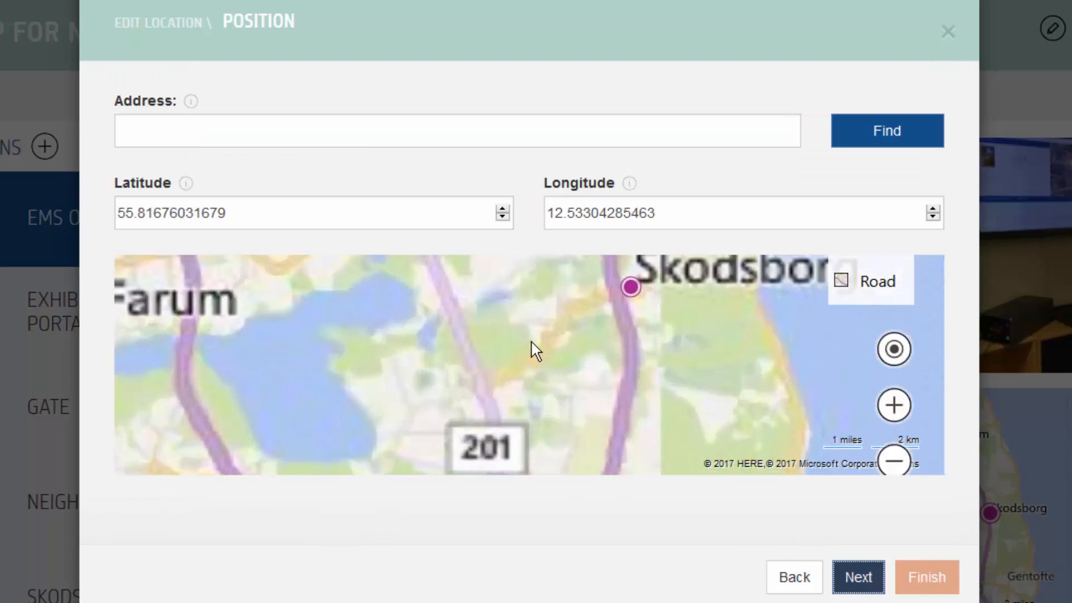
drag(417, 361, 371, 393)
scroll(386, 374, up, 1)
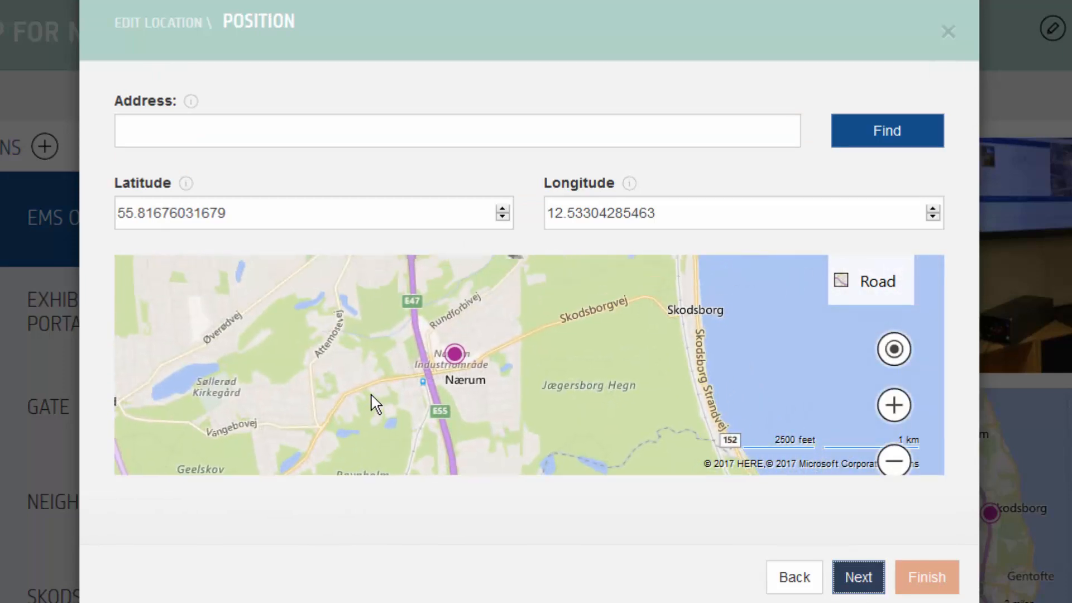
scroll(371, 395, up, 1)
drag(432, 361, 351, 400)
scroll(352, 399, up, 2)
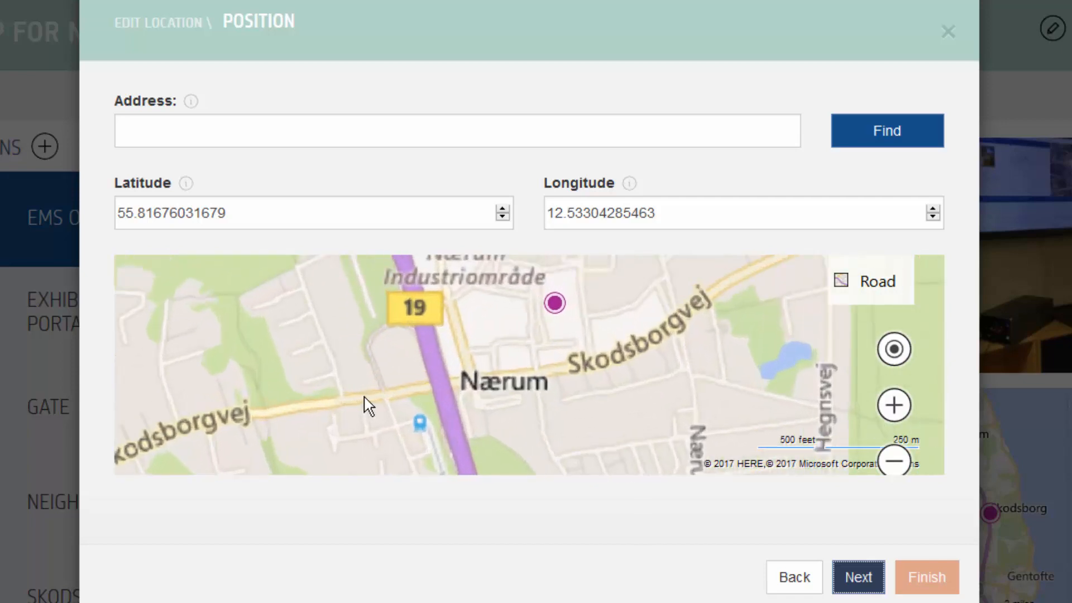
drag(496, 337, 325, 468)
drag(450, 359, 402, 370)
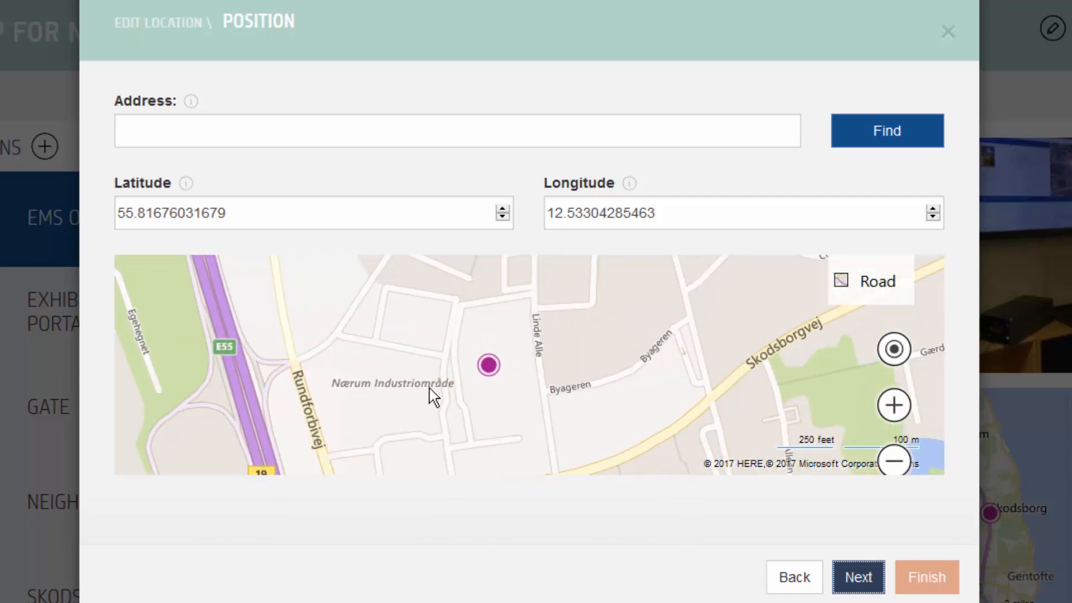
click(259, 136)
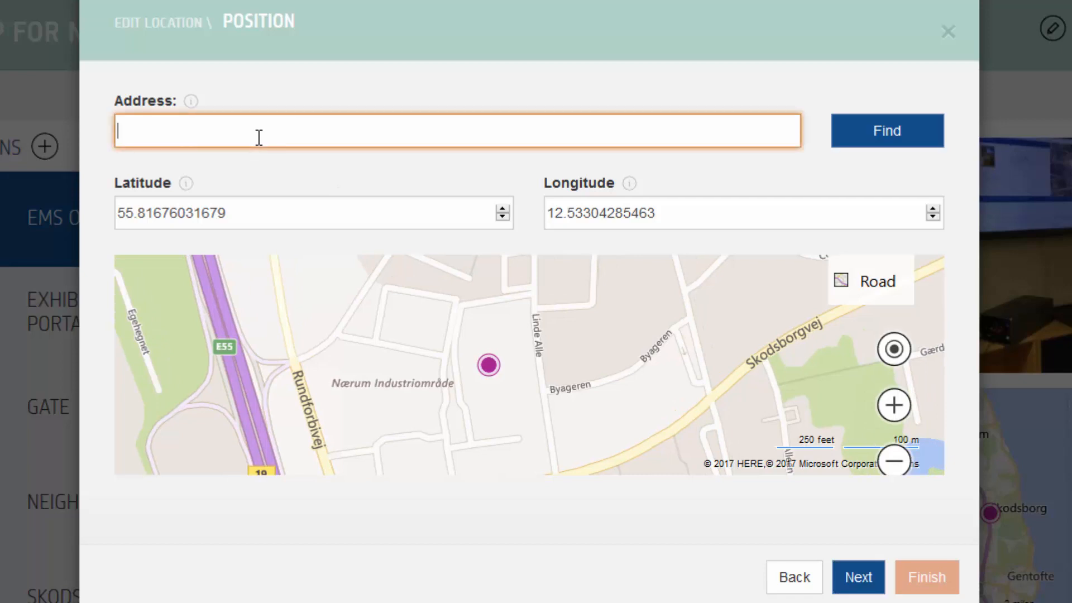
click(212, 212)
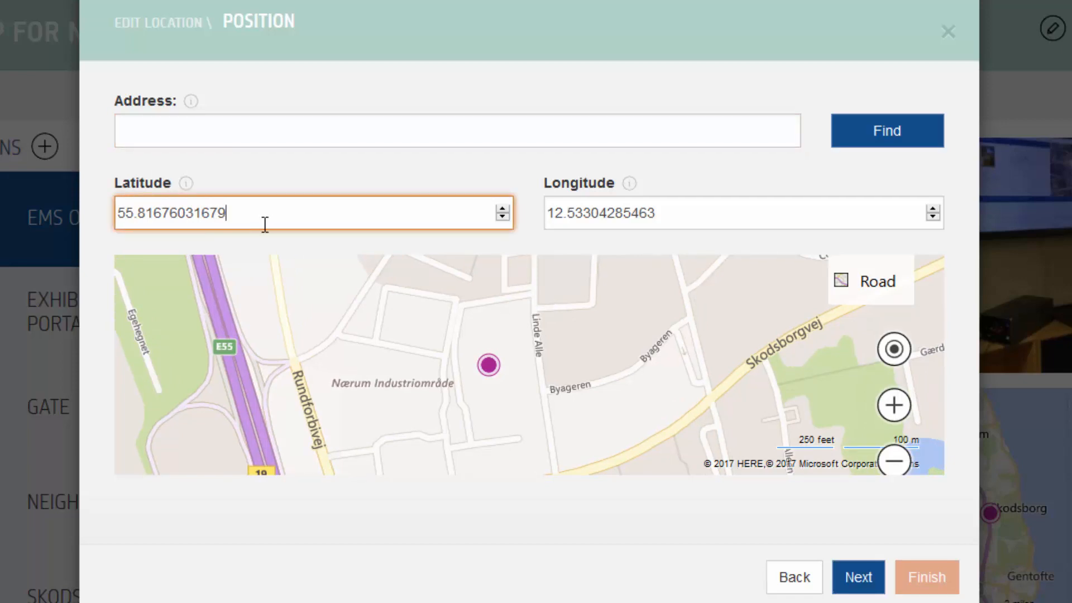
click(490, 368)
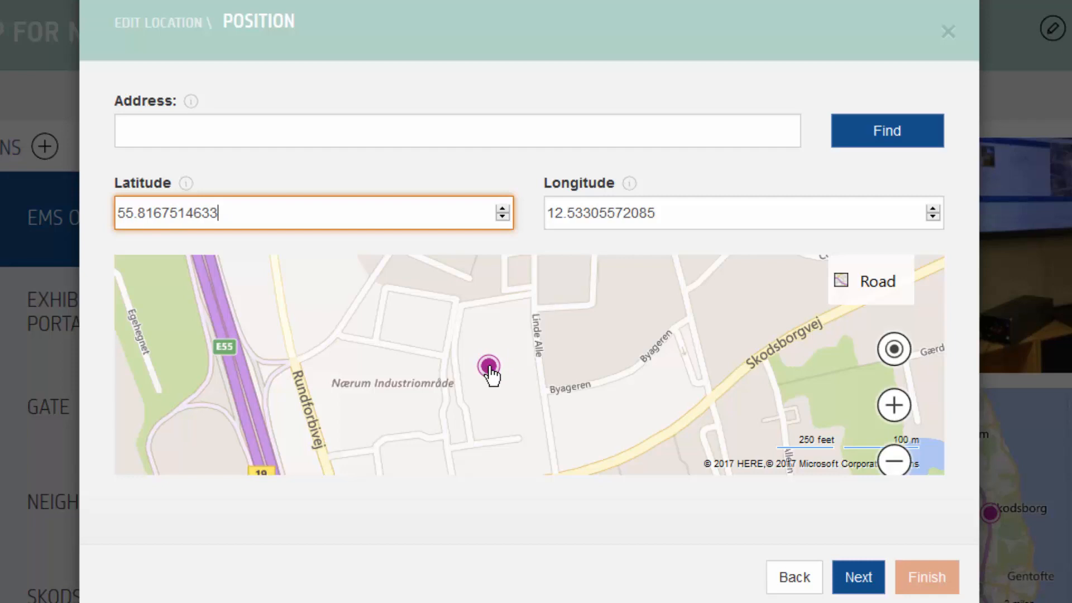
click(852, 579)
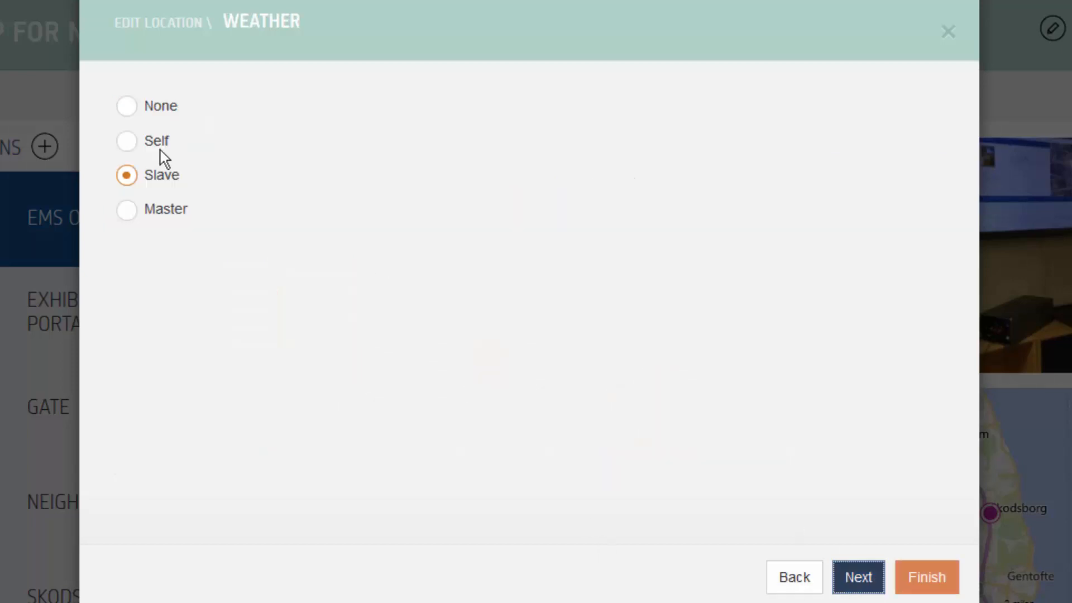
Switch the location's weather mode to None and back to Slave, and proceed past the site option overrides to the RTC visibility options
click(134, 107)
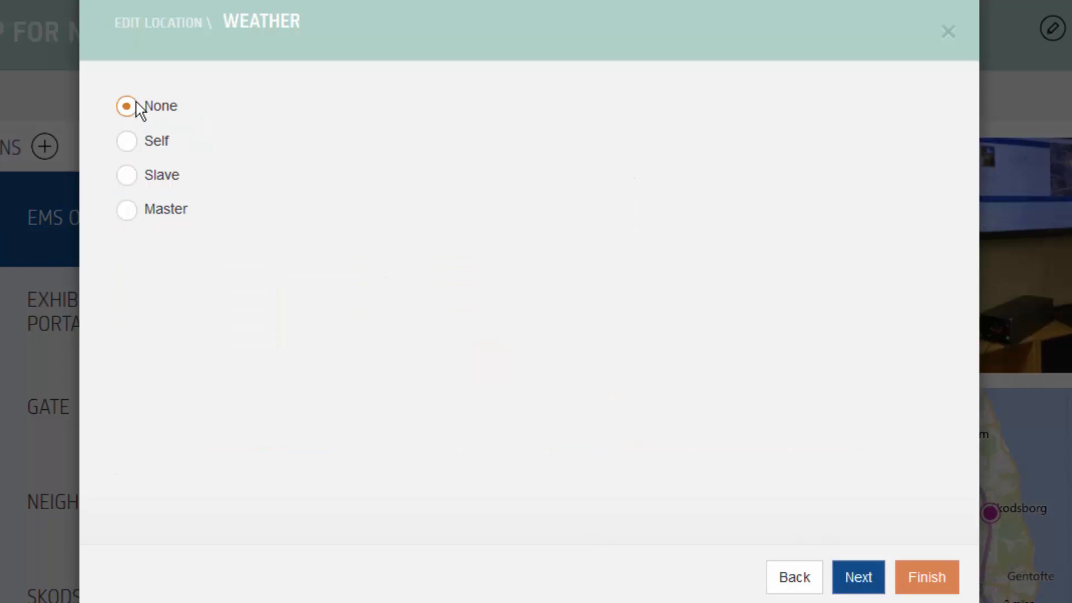
click(127, 178)
click(860, 583)
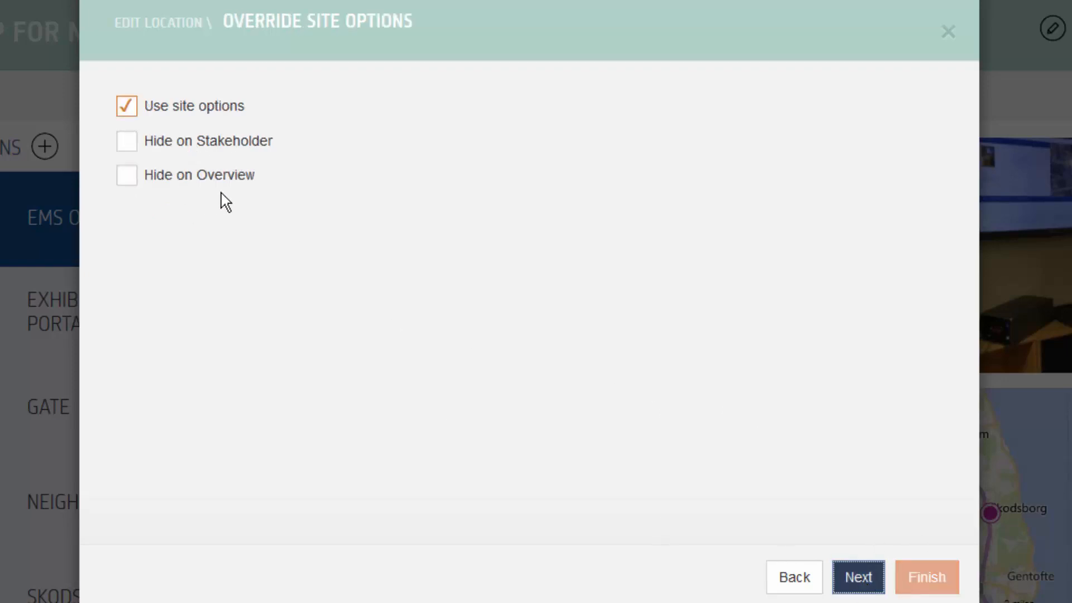
click(868, 582)
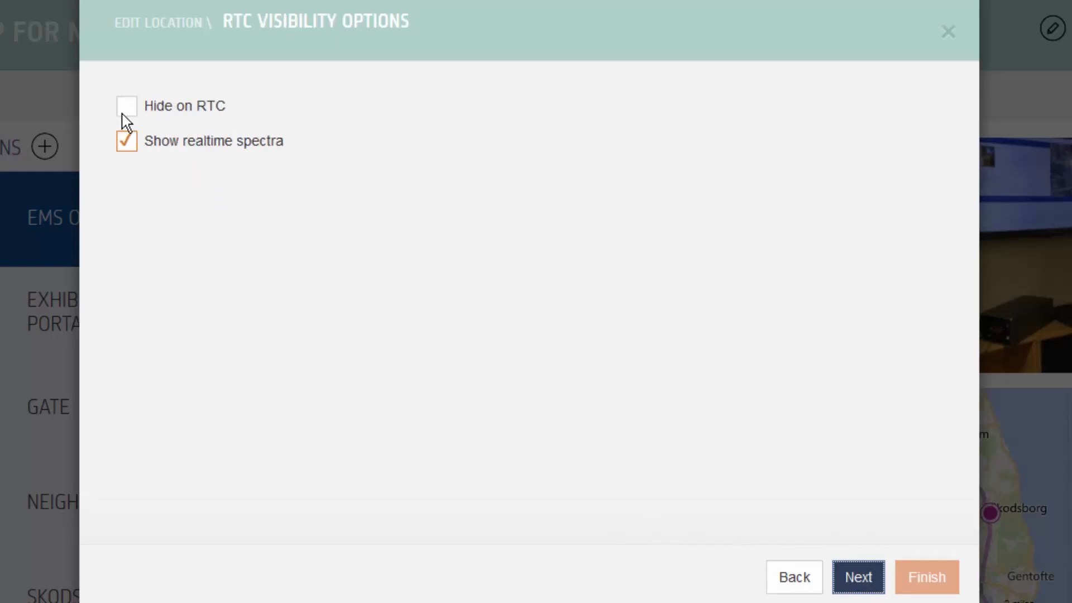
Review the full edit summary of the EMS Office location and save the location's changes
click(866, 586)
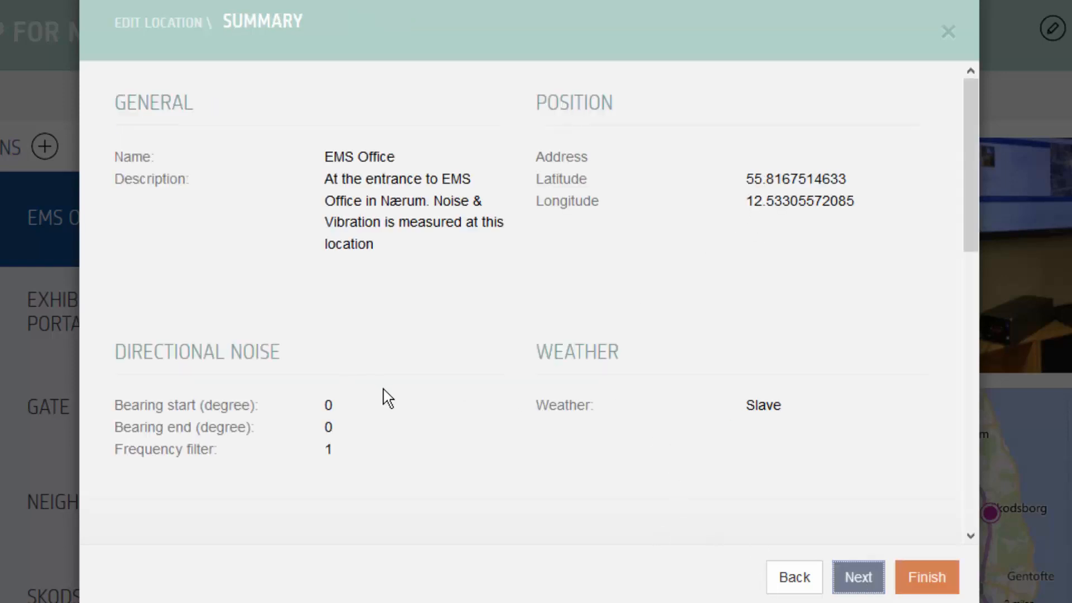
scroll(383, 395, down, 9)
scroll(395, 395, down, 4)
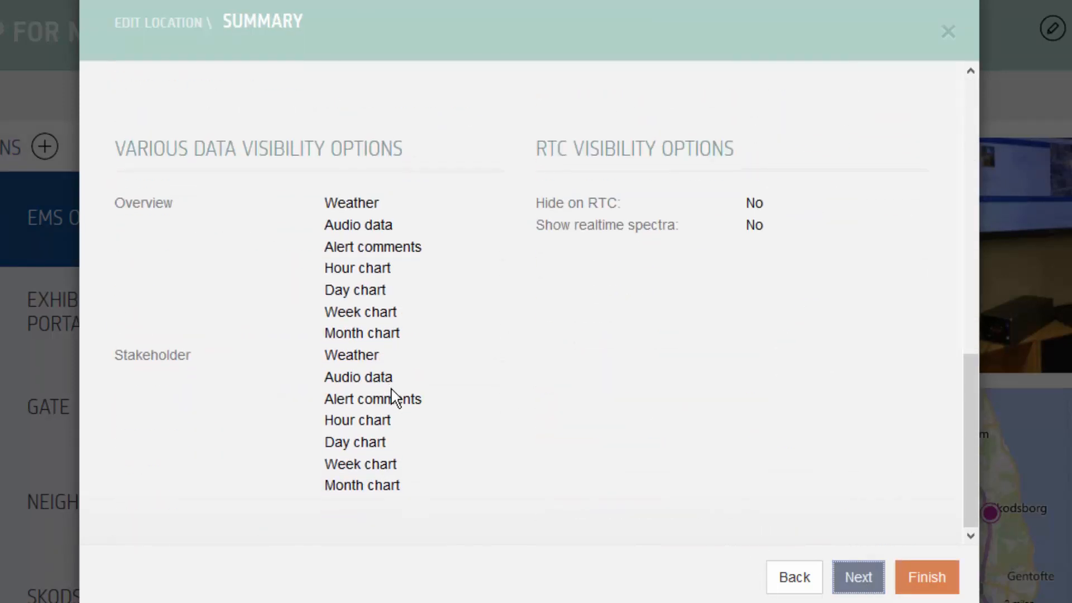
scroll(395, 395, up, 10)
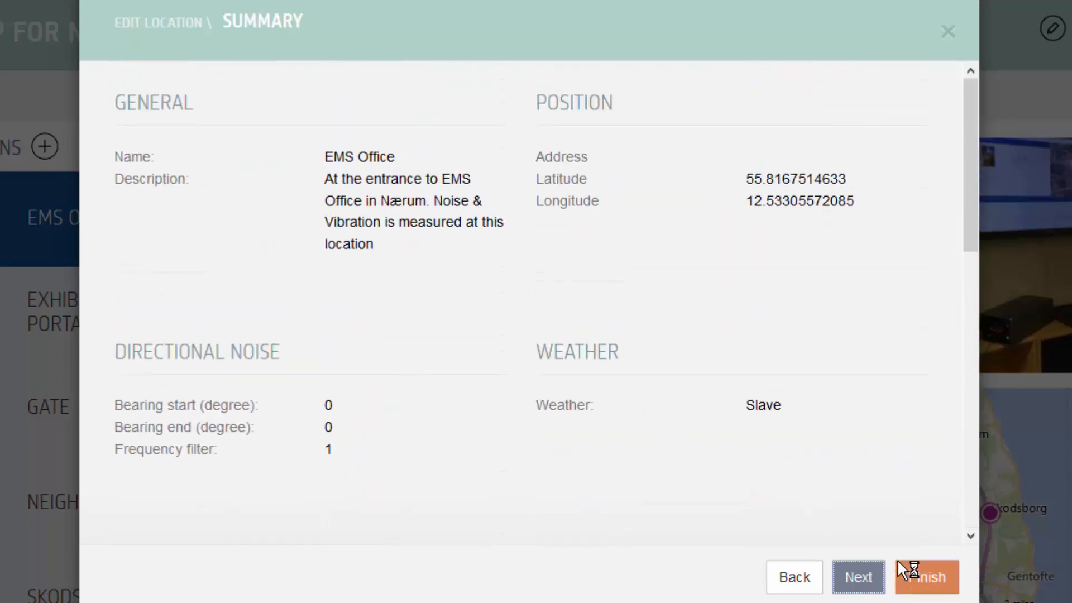
click(934, 591)
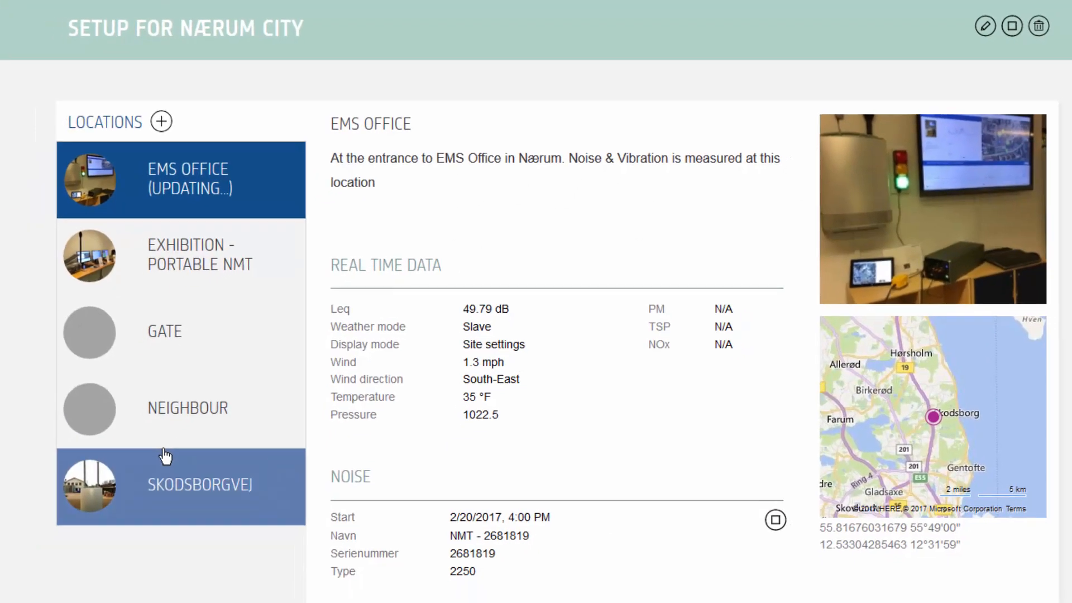
Open the Neighbour location for editing and proceed past the general, position and weather settings to the directional noise settings
click(146, 421)
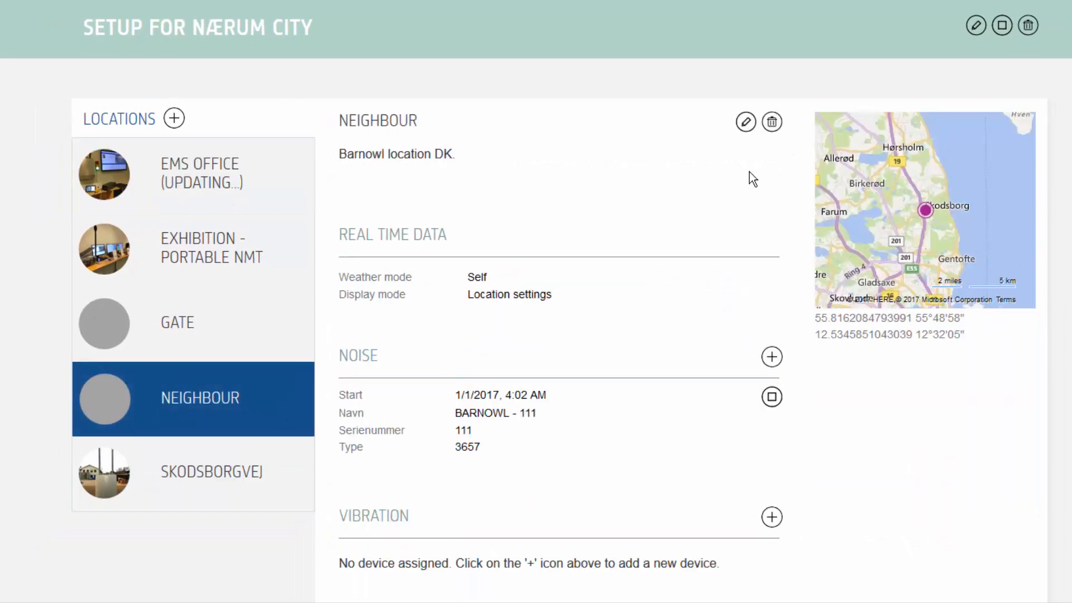
click(751, 127)
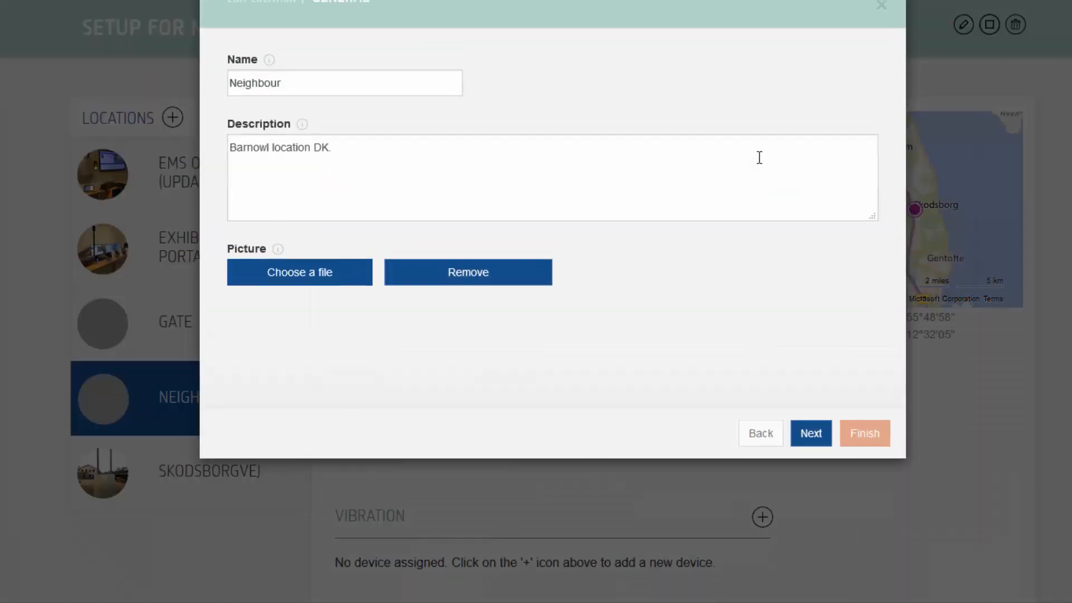
click(821, 463)
click(815, 463)
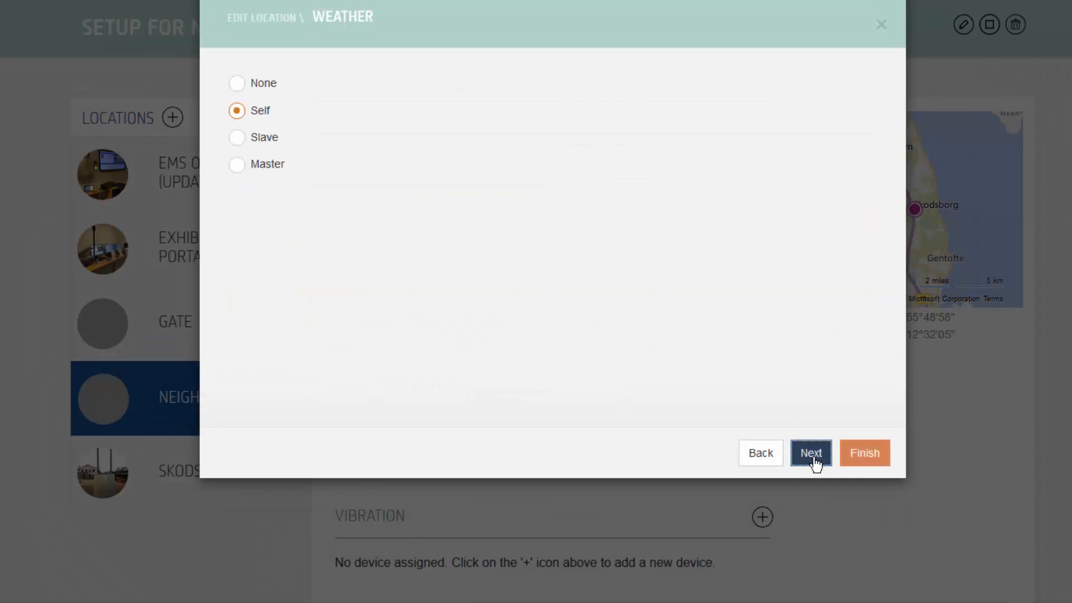
click(814, 462)
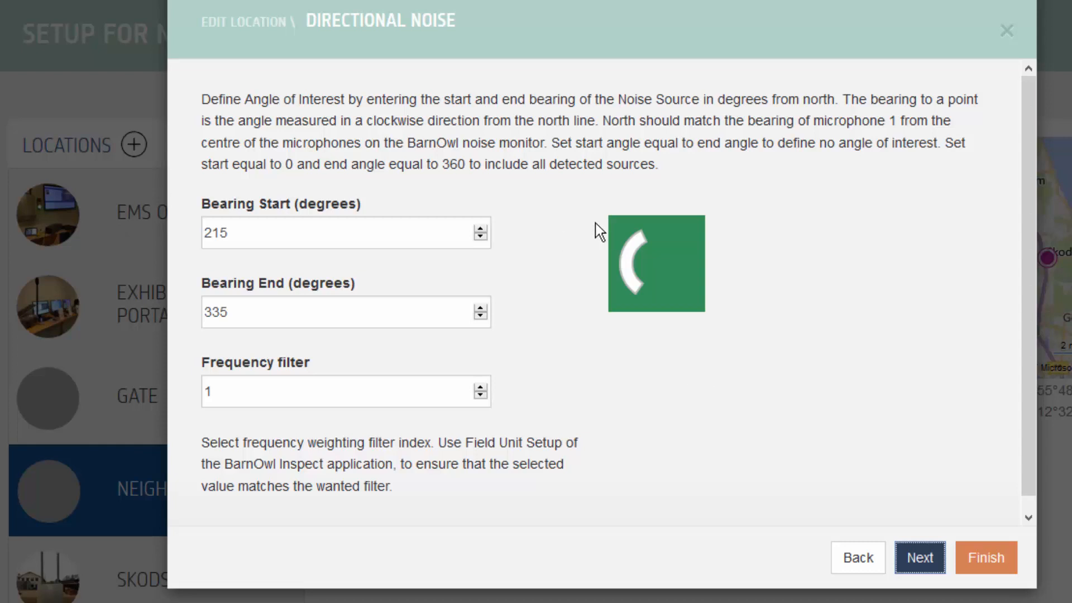
Try stepping the directional noise bearing start up and back down to 215 degrees, and close the location editor without saving
click(244, 239)
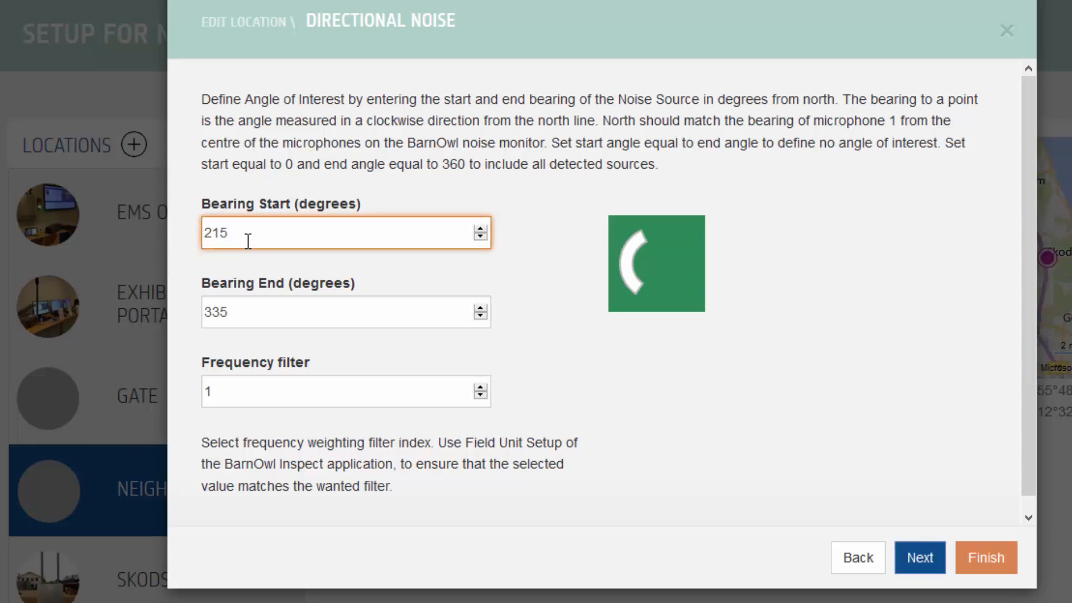
click(483, 233)
click(482, 233)
click(482, 233)
click(482, 233)
click(482, 233)
click(482, 234)
click(482, 238)
click(483, 238)
click(482, 238)
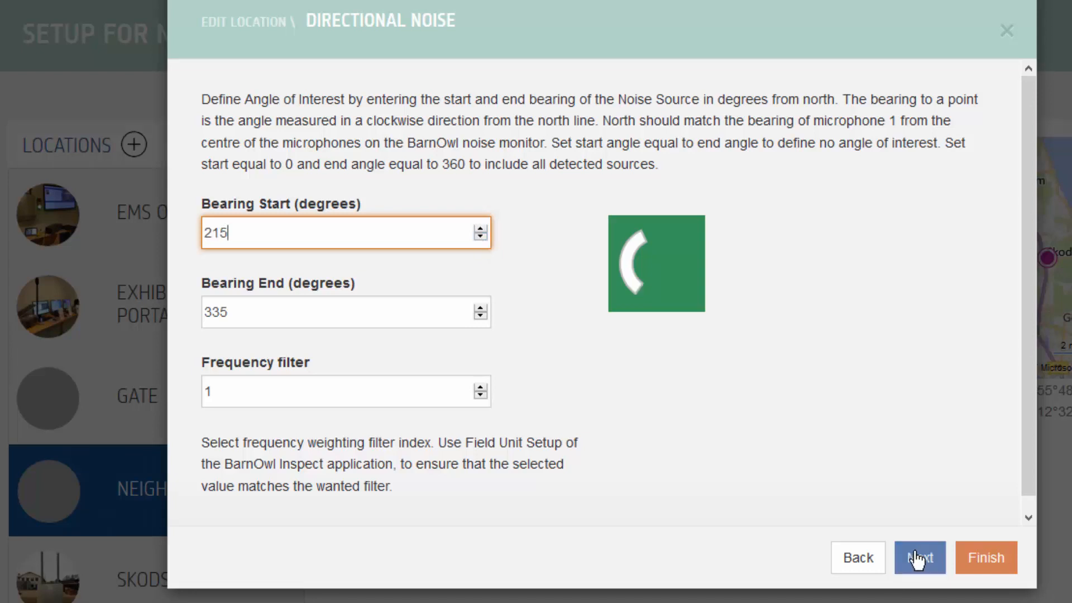
click(1005, 29)
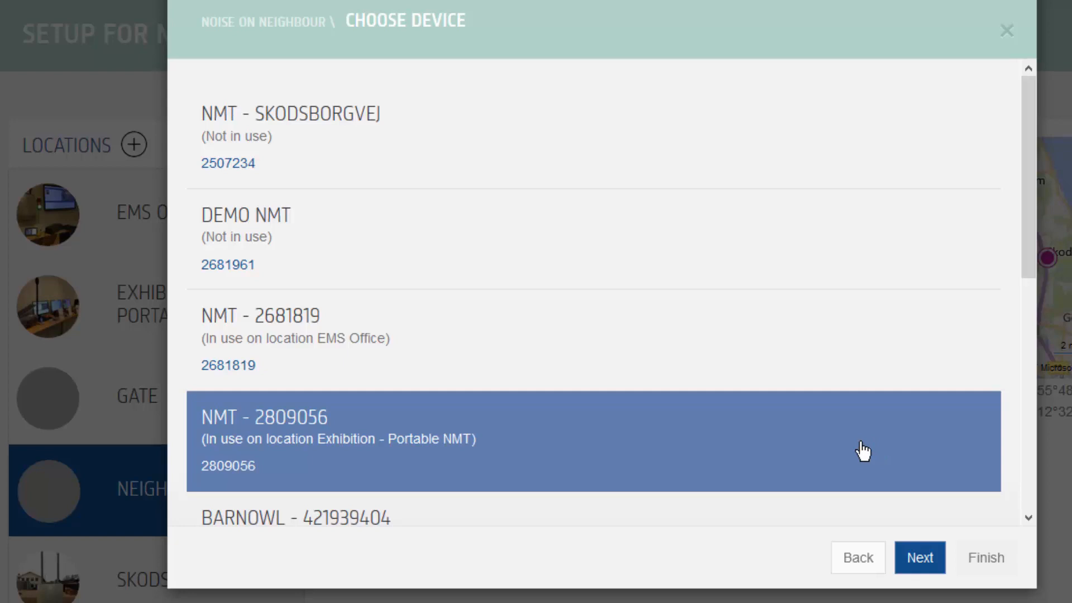
Choose Demo NMT as the noise device for the Neighbour location and continue to its measurement settings
click(535, 142)
click(518, 241)
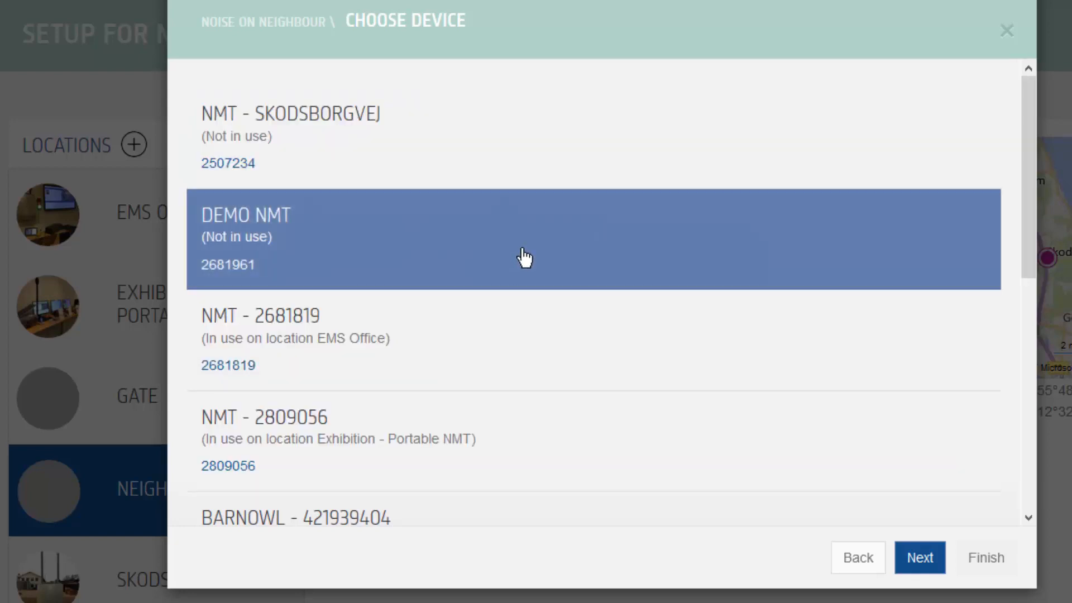
click(516, 358)
click(494, 429)
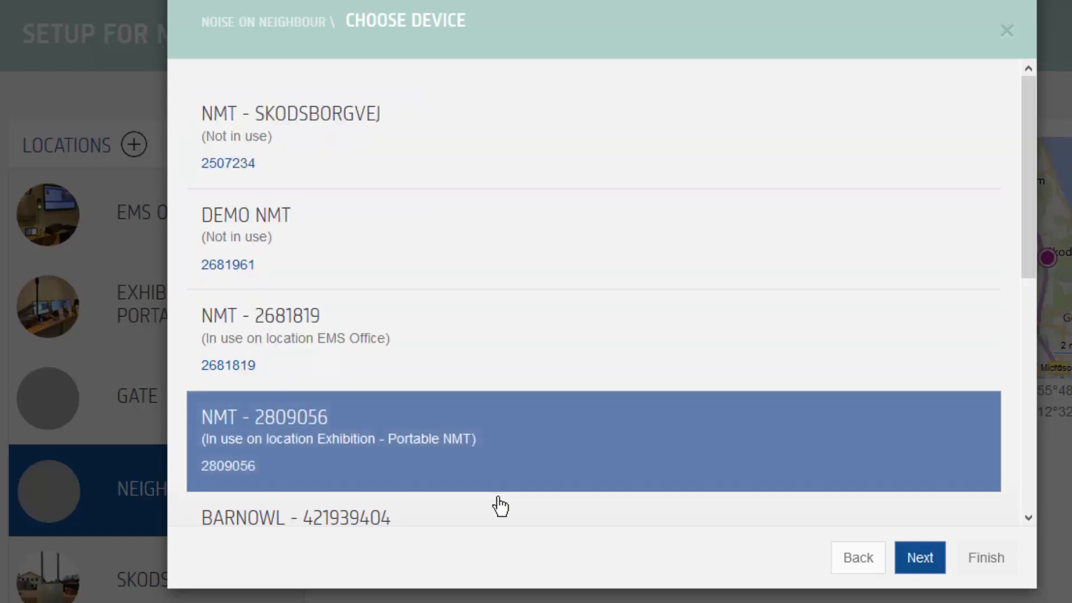
click(497, 505)
click(452, 164)
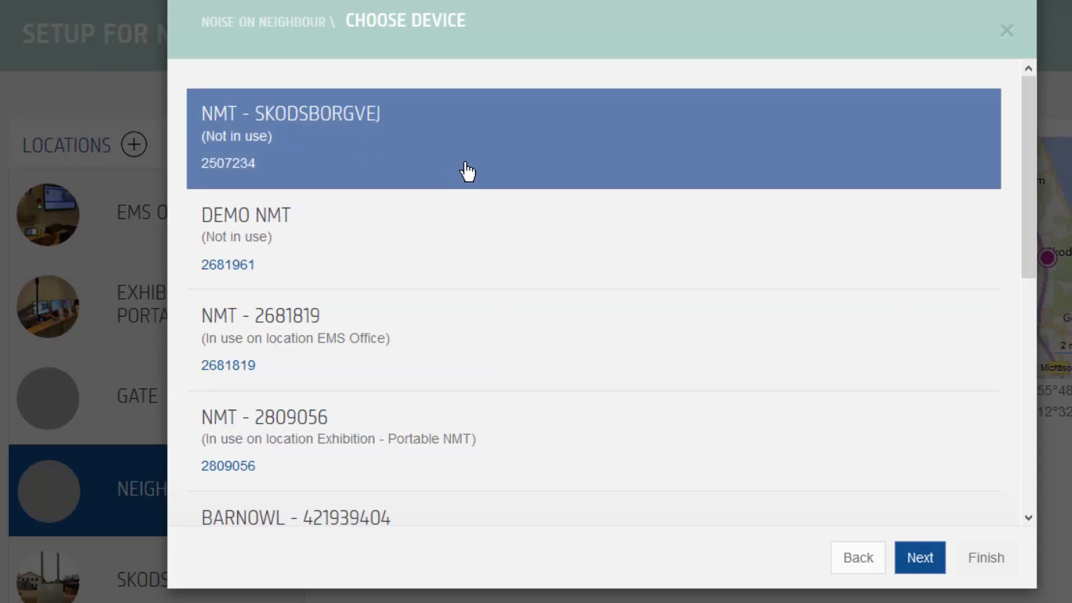
click(445, 239)
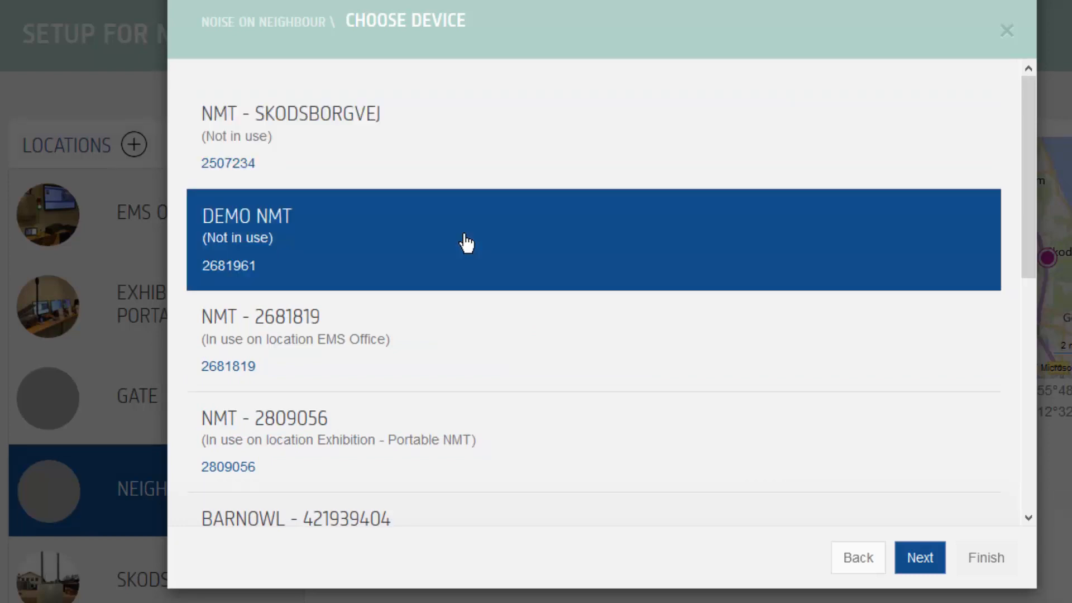
click(930, 562)
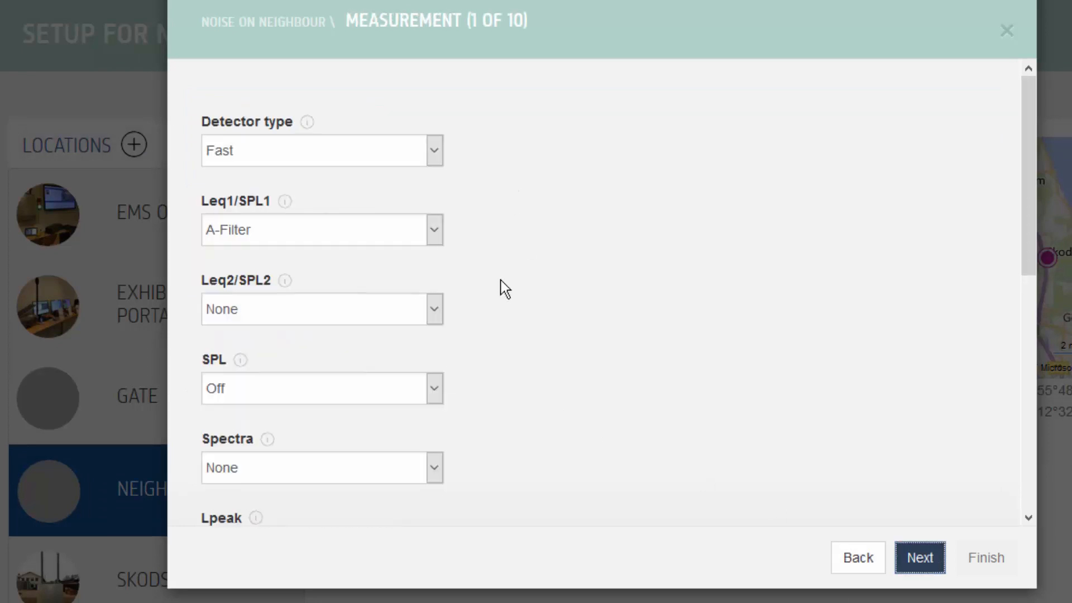
Review the device's measurement settings, enable the Advanced option and continue to the daily calibration check
scroll(521, 447, down, 4)
scroll(524, 446, down, 2)
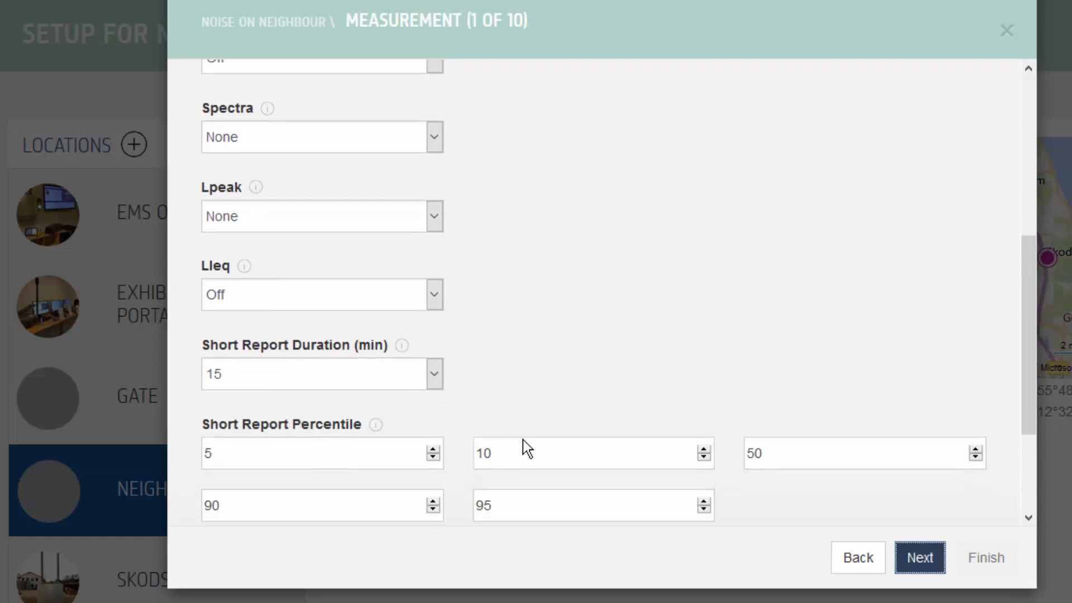
scroll(524, 441, down, 2)
scroll(523, 441, down, 1)
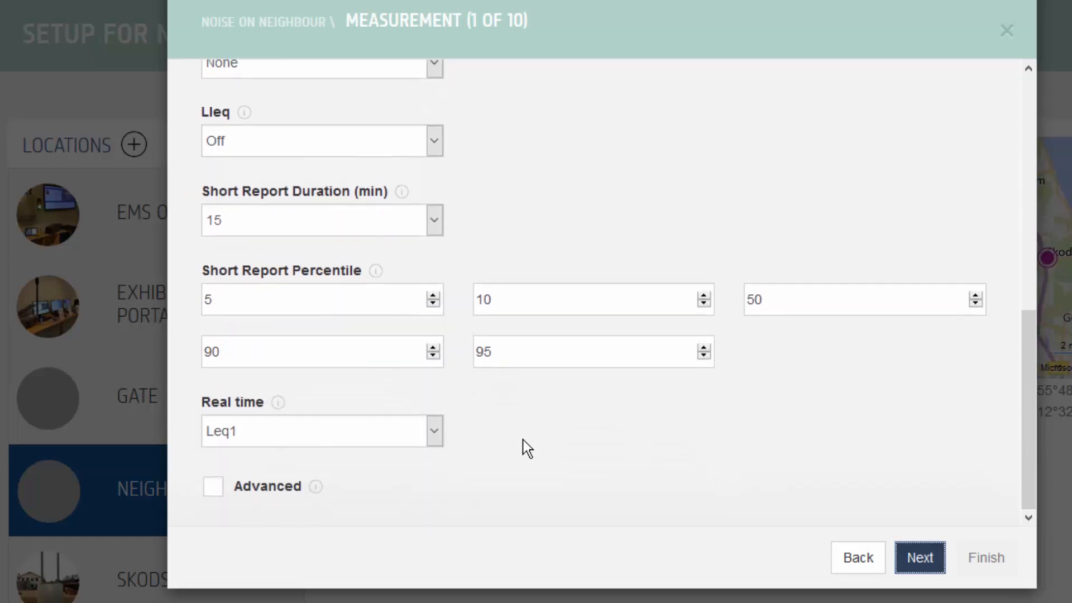
scroll(524, 440, up, 5)
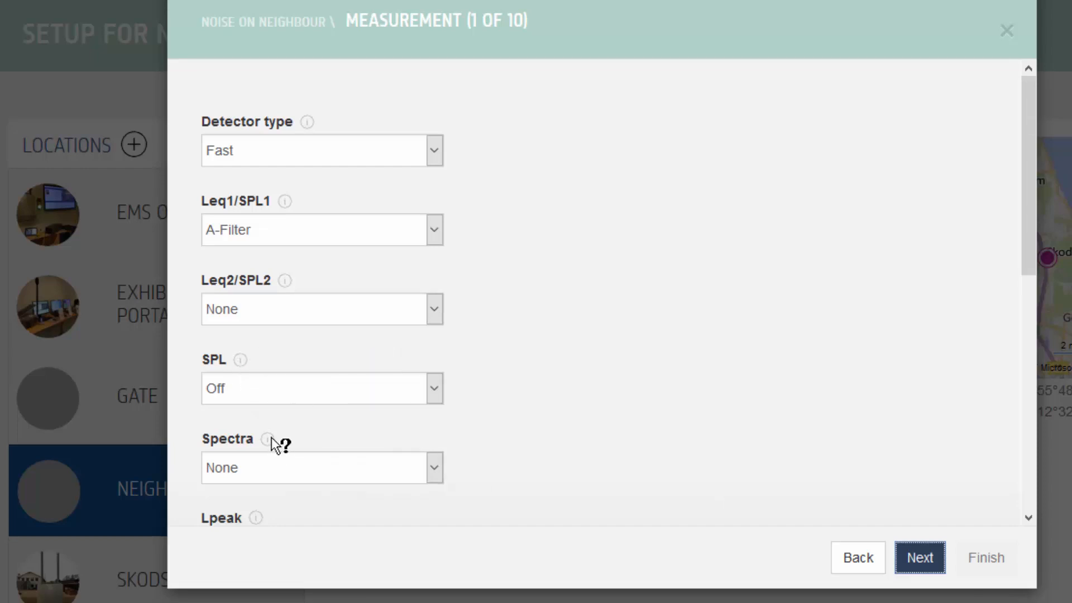
mouse_move(270, 438)
scroll(881, 432, down, 9)
click(215, 484)
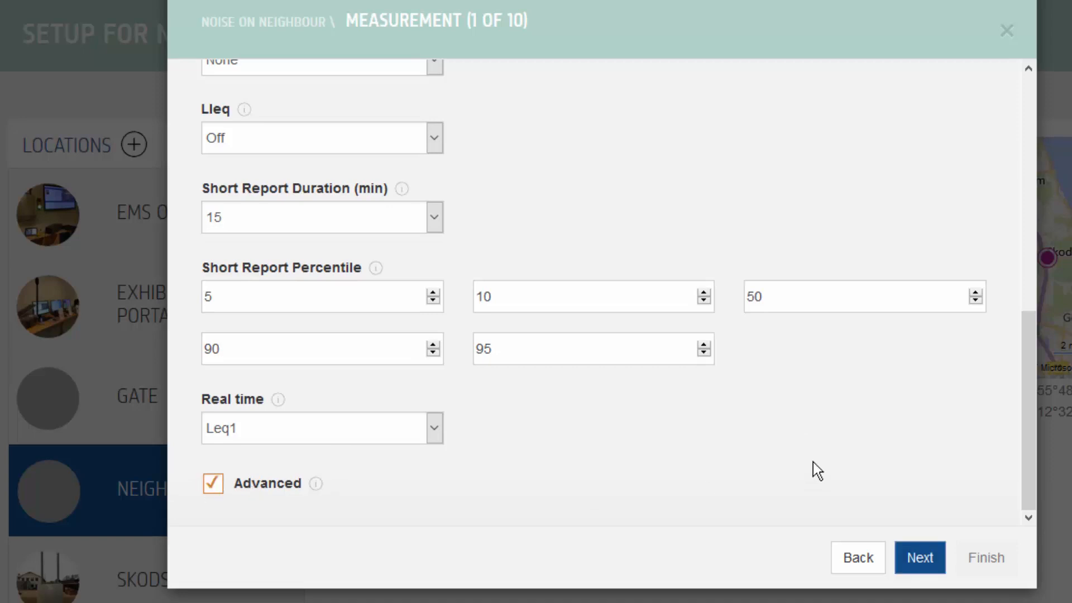
click(910, 560)
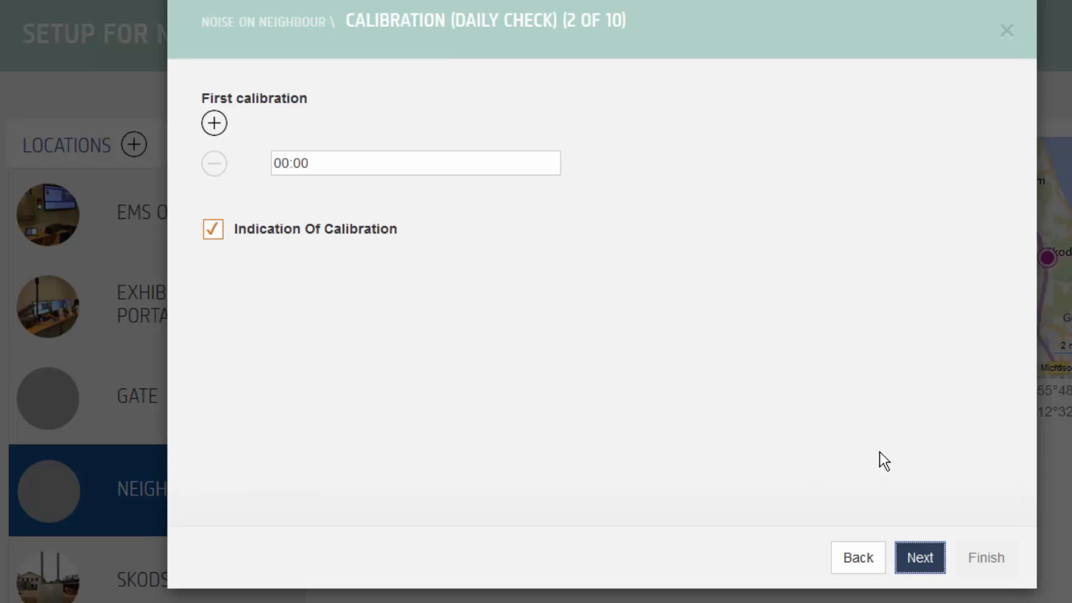
Accept the default advanced settings from the daily calibration check through the event levels, and proceed to the summary
click(920, 566)
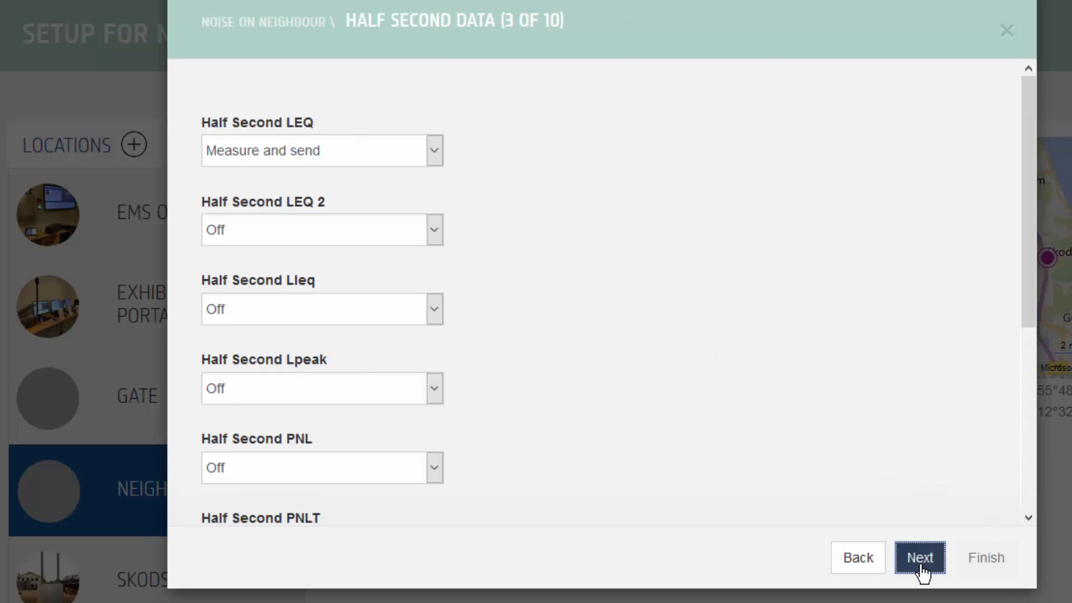
click(921, 564)
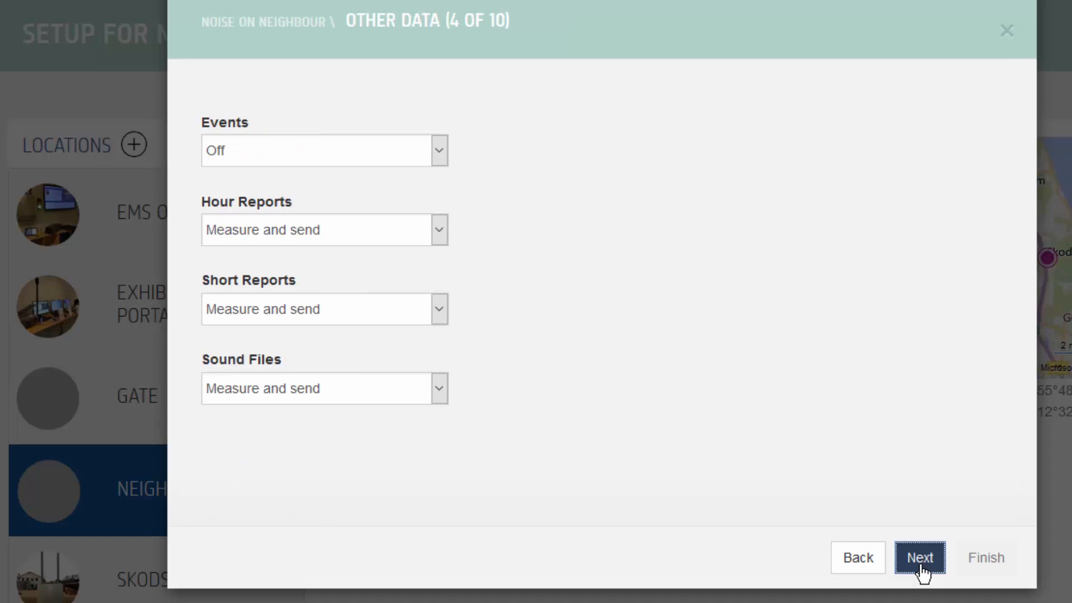
click(921, 564)
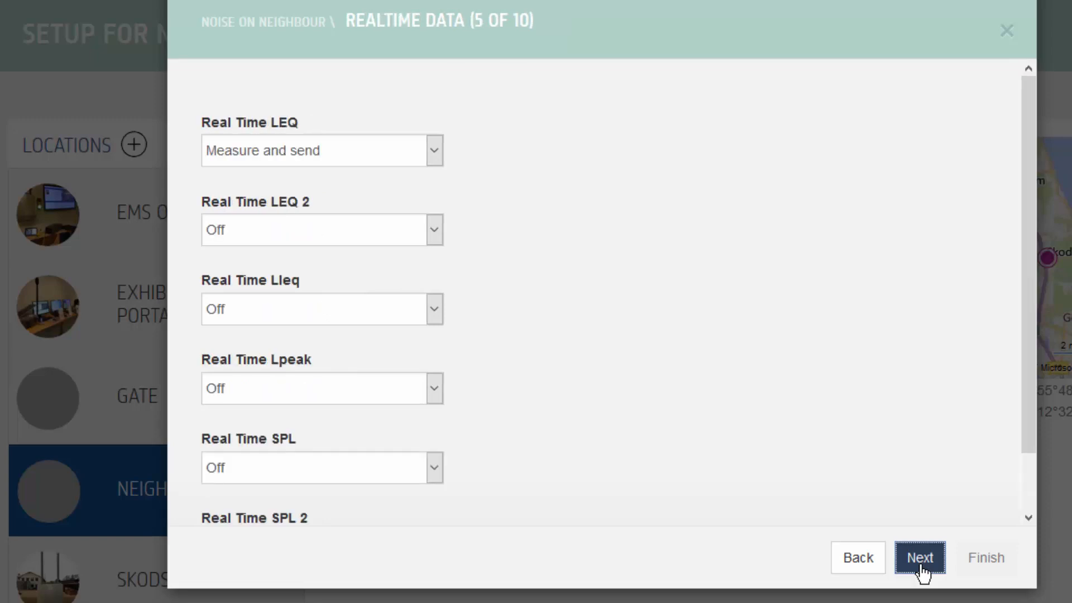
click(921, 564)
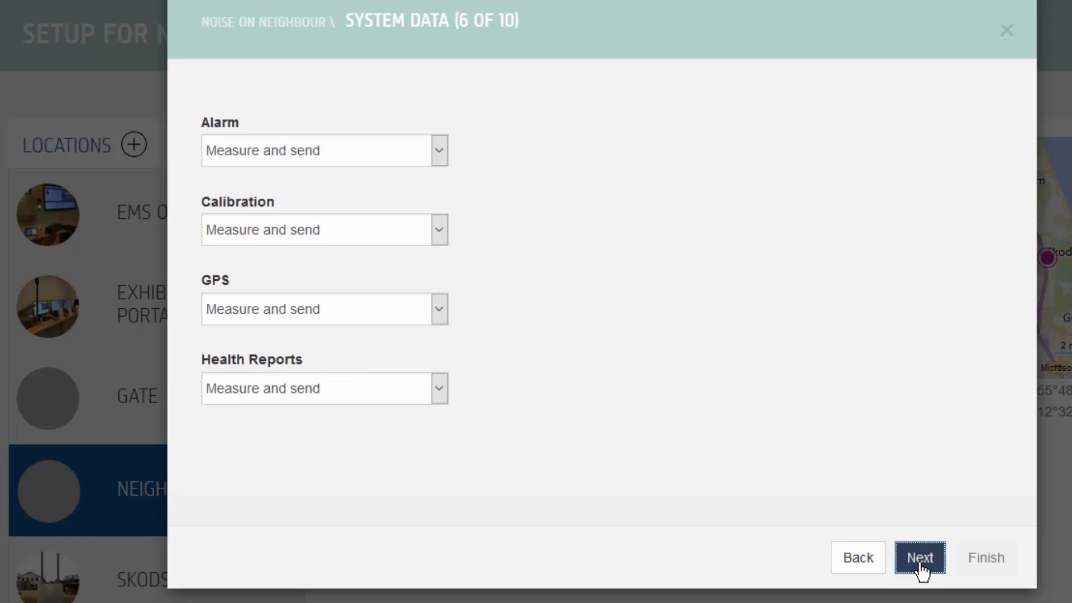
click(921, 564)
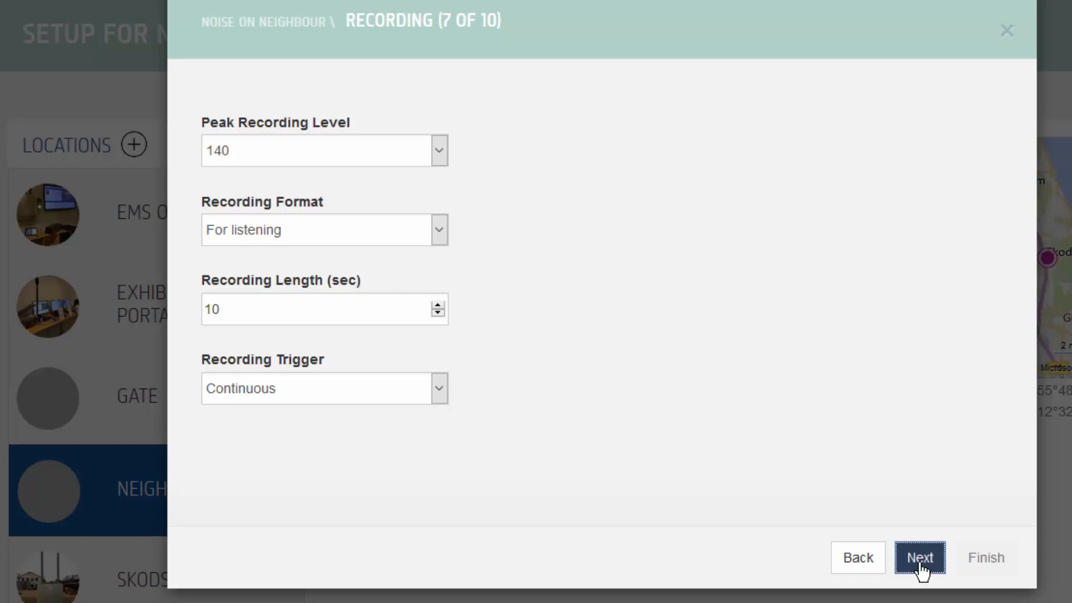
click(922, 563)
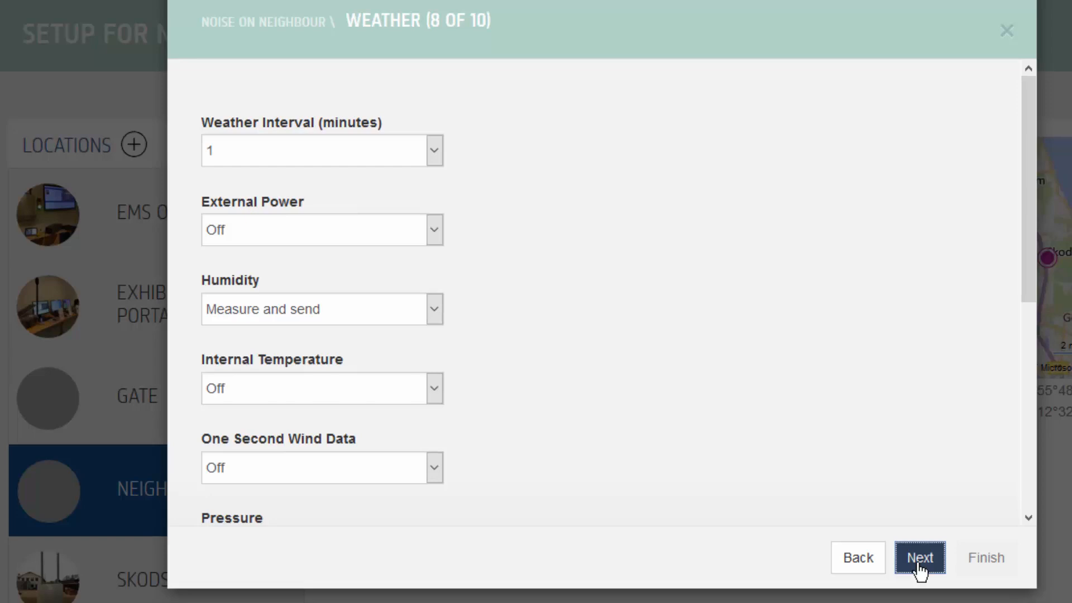
click(920, 564)
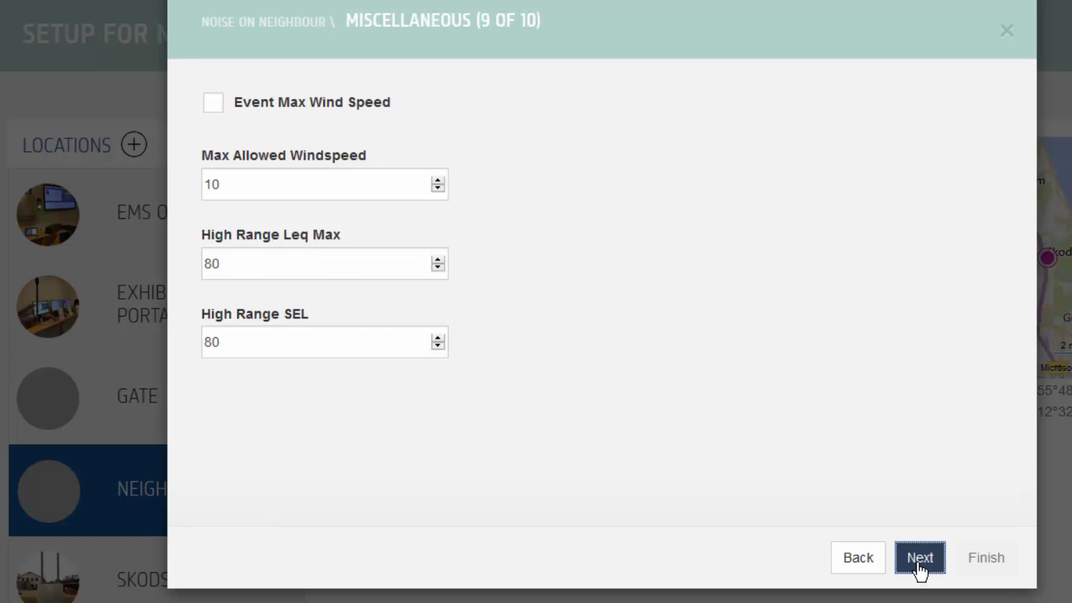
click(920, 564)
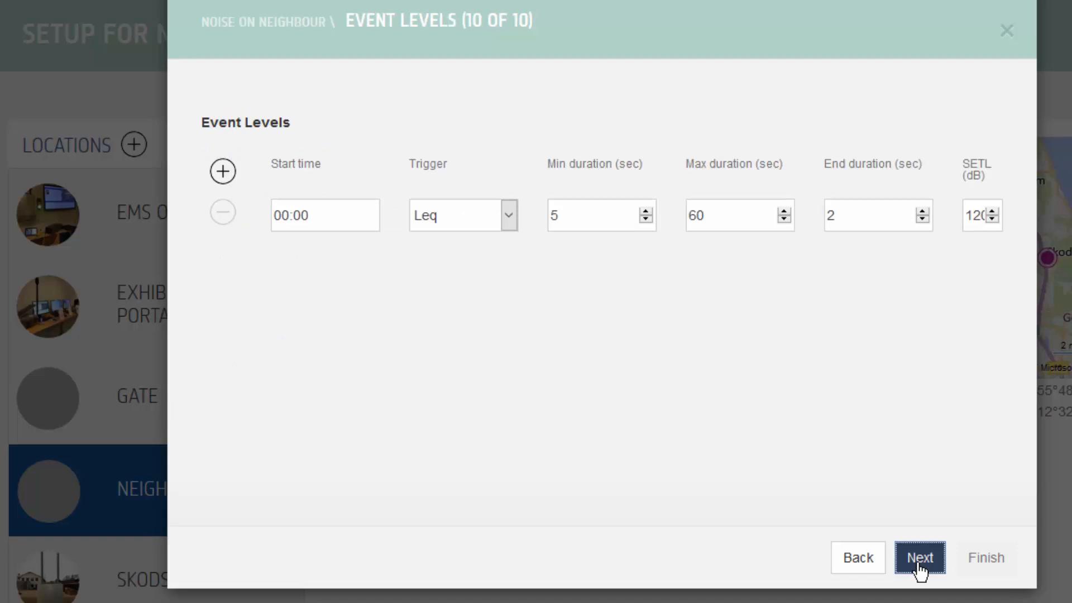
click(919, 564)
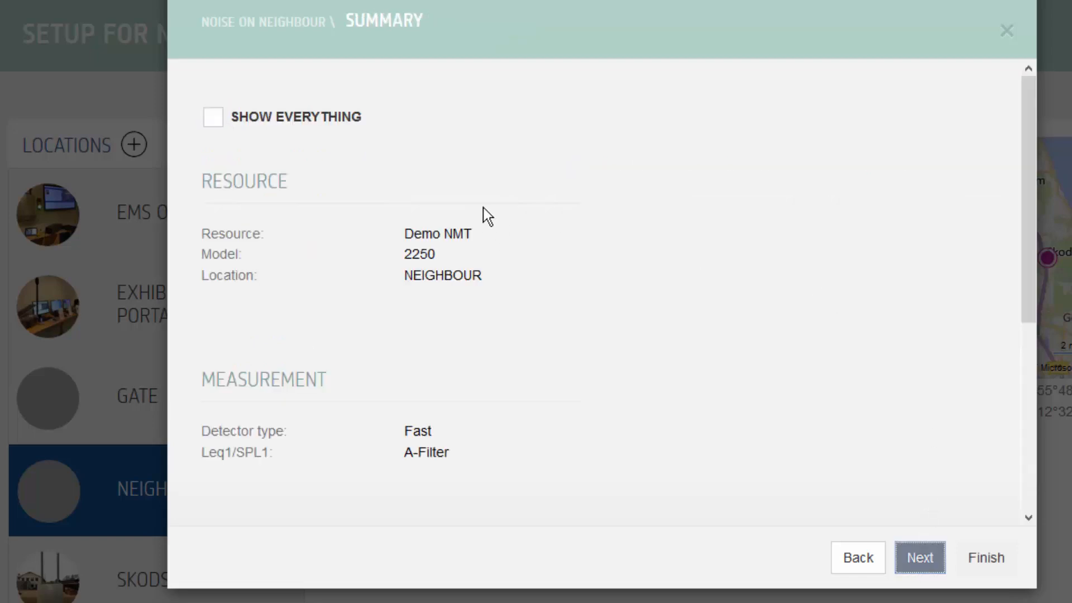
Examine the noise setup summary for Demo NMT, switching the Show everything option on and off again
scroll(640, 381, down, 5)
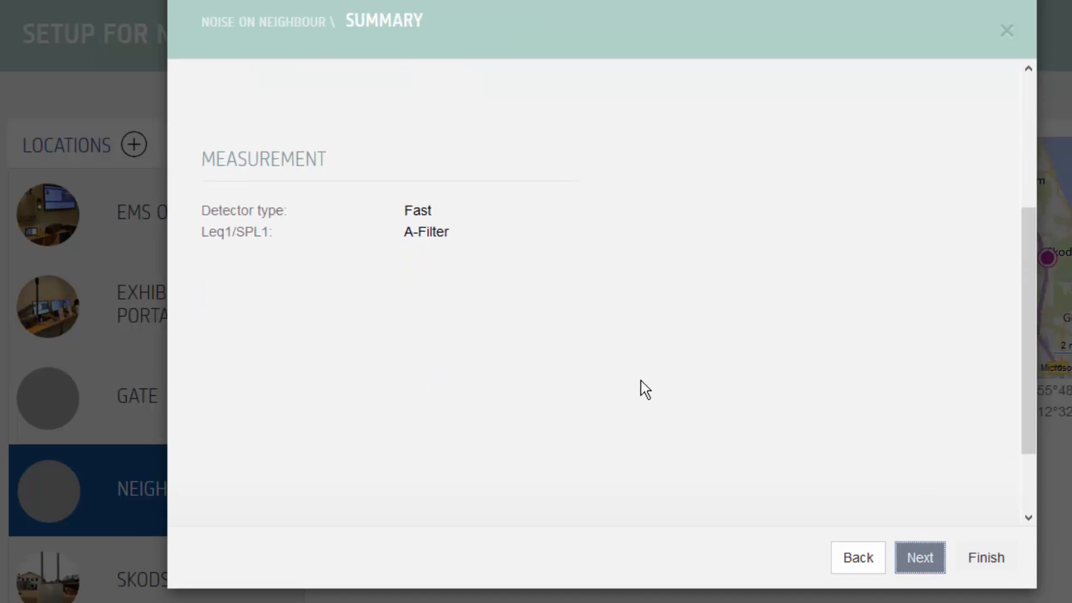
scroll(640, 380, up, 5)
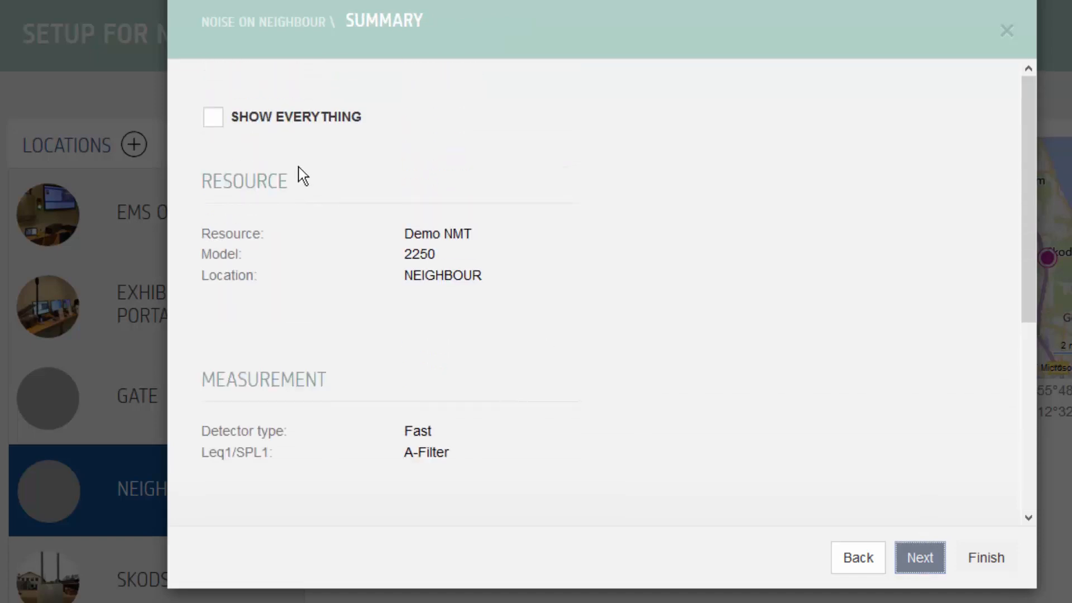
click(214, 118)
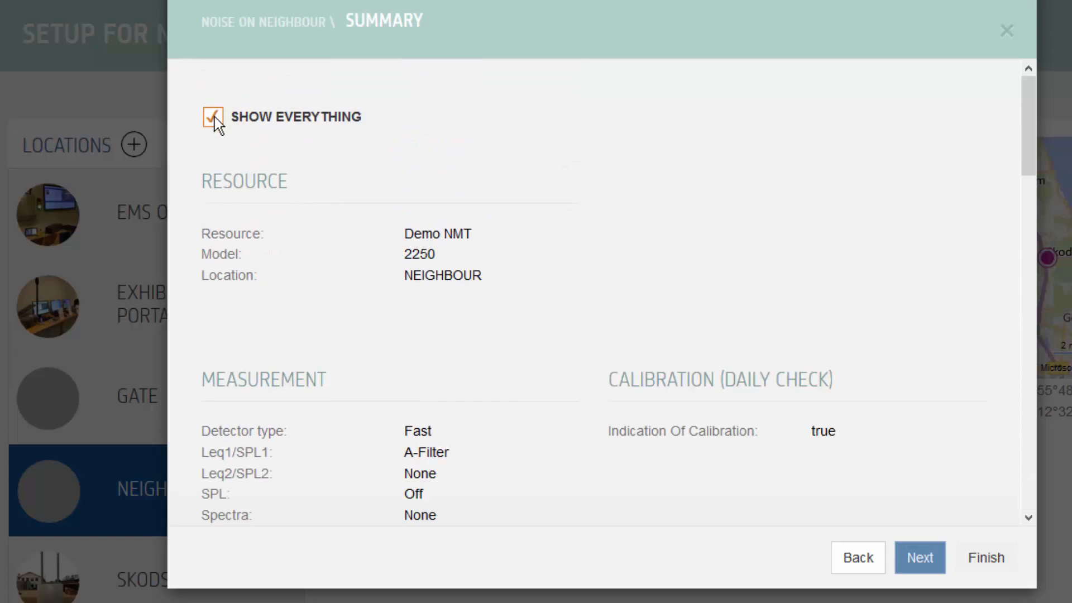
click(215, 118)
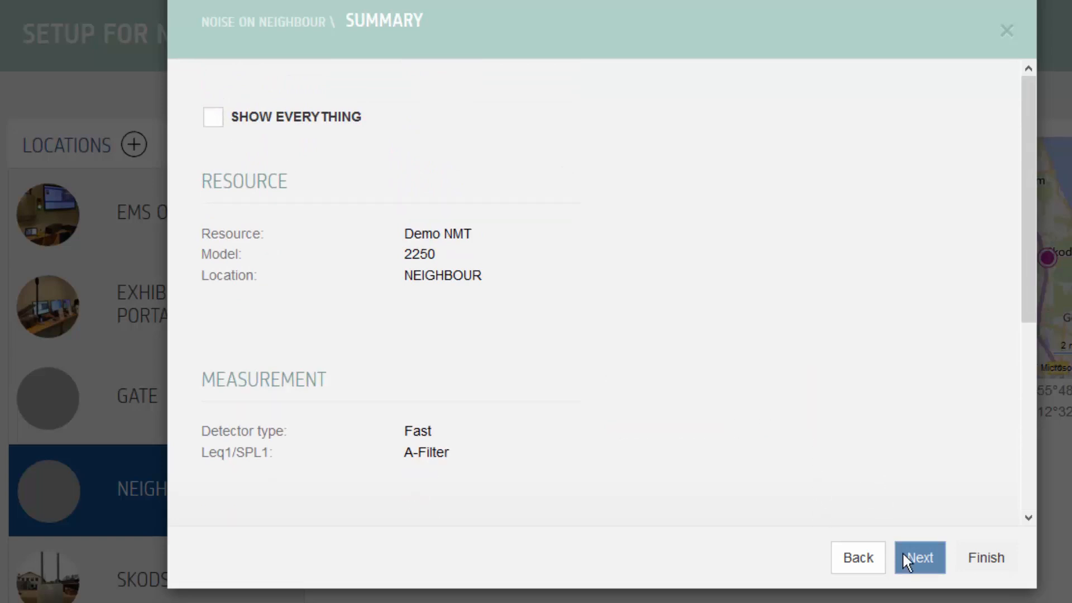
scroll(798, 389, down, 2)
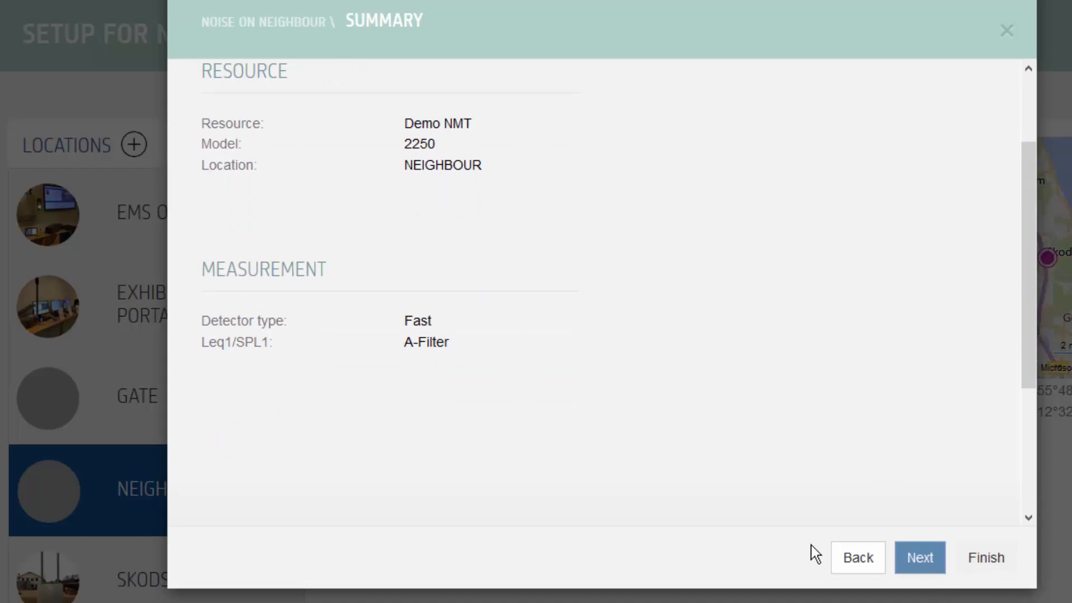
Close the Neighbour noise setup without finishing and look through the site's existing alert rules
click(1014, 30)
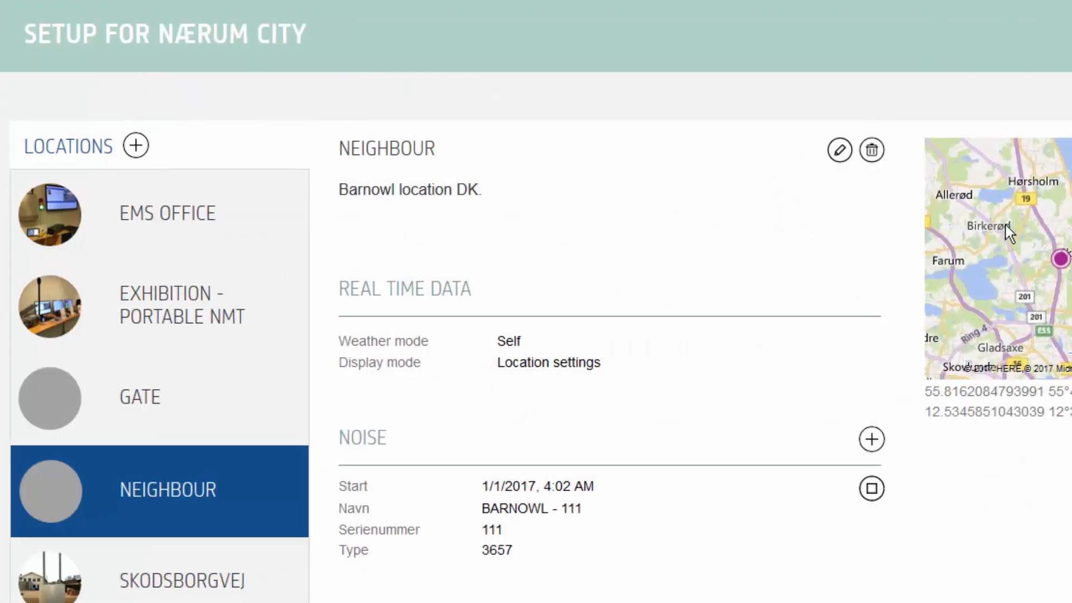
scroll(629, 433, down, 4)
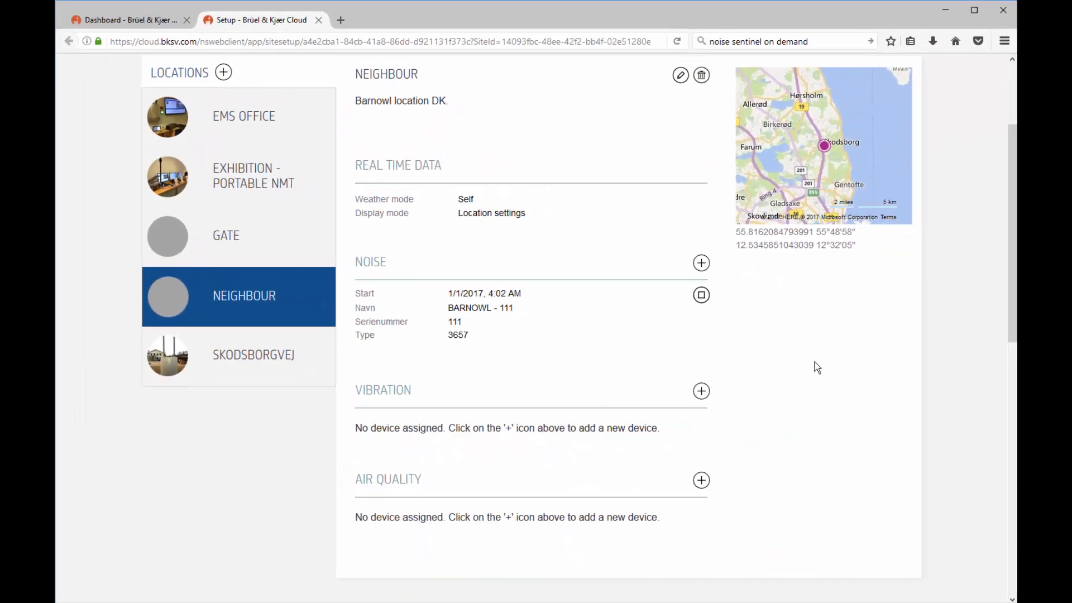
scroll(942, 383, down, 3)
scroll(591, 462, down, 5)
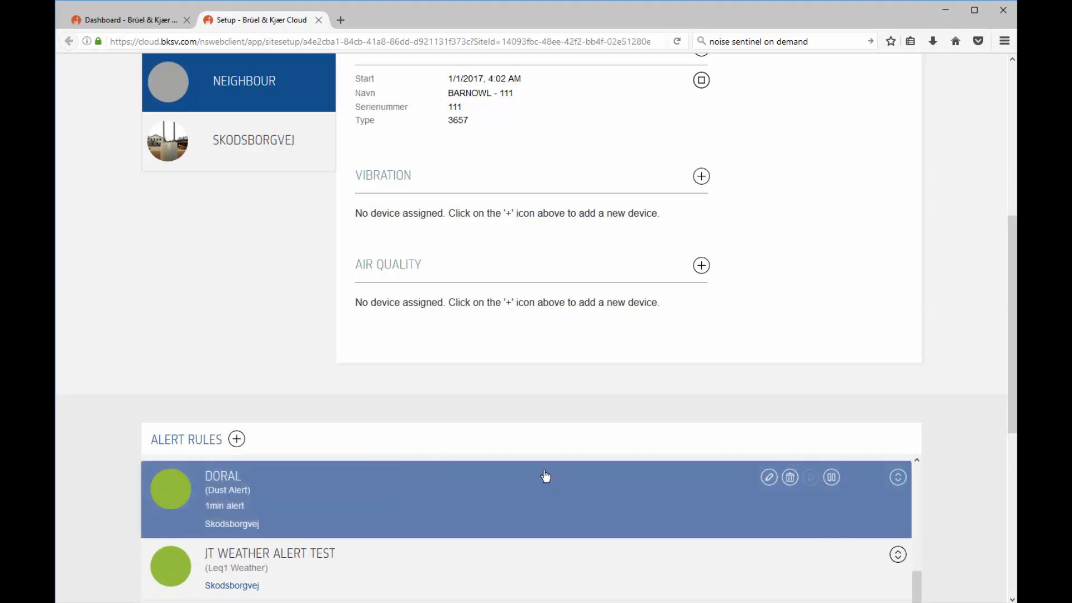
scroll(514, 521, up, 3)
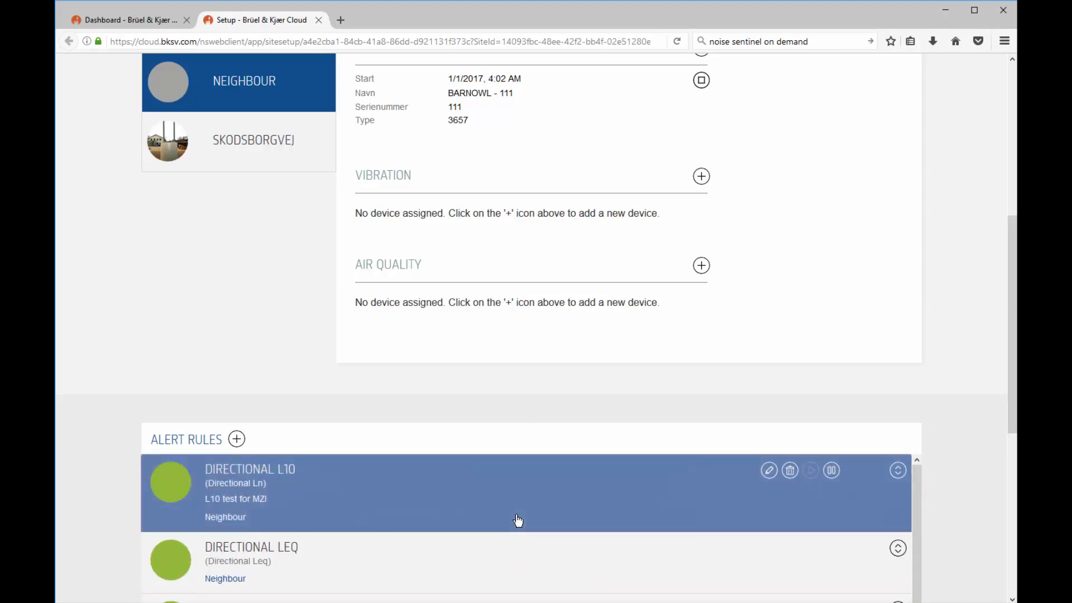
scroll(518, 520, down, 2)
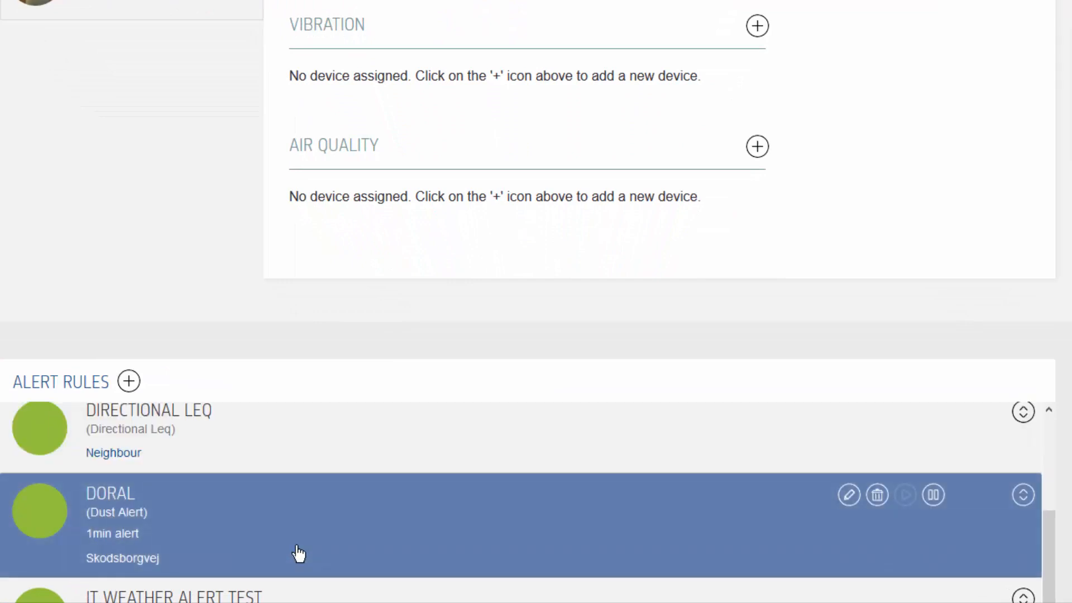
scroll(226, 336, up, 5)
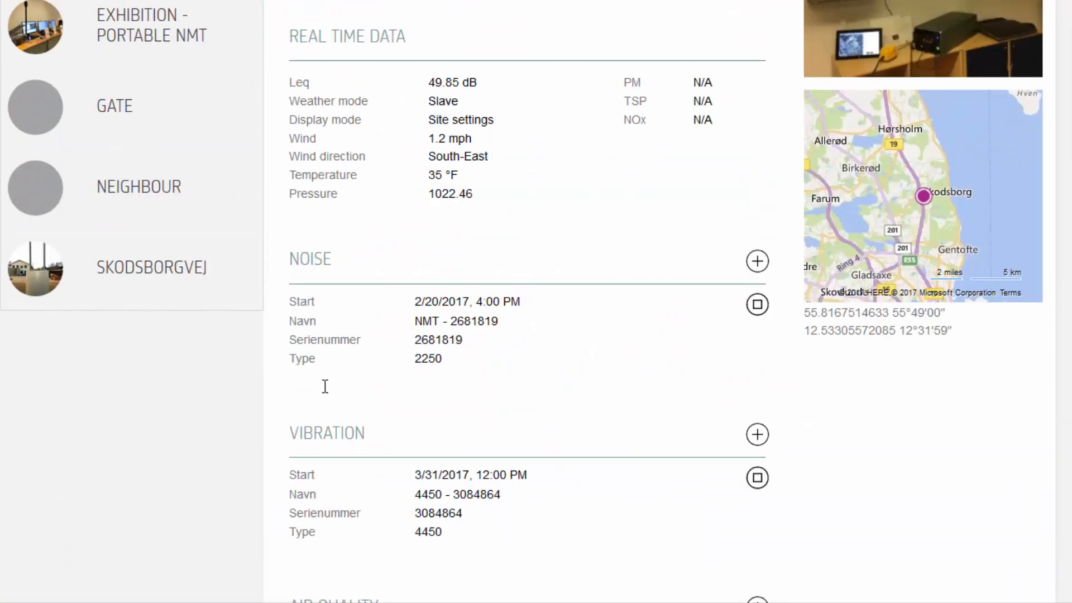
scroll(144, 427, down, 10)
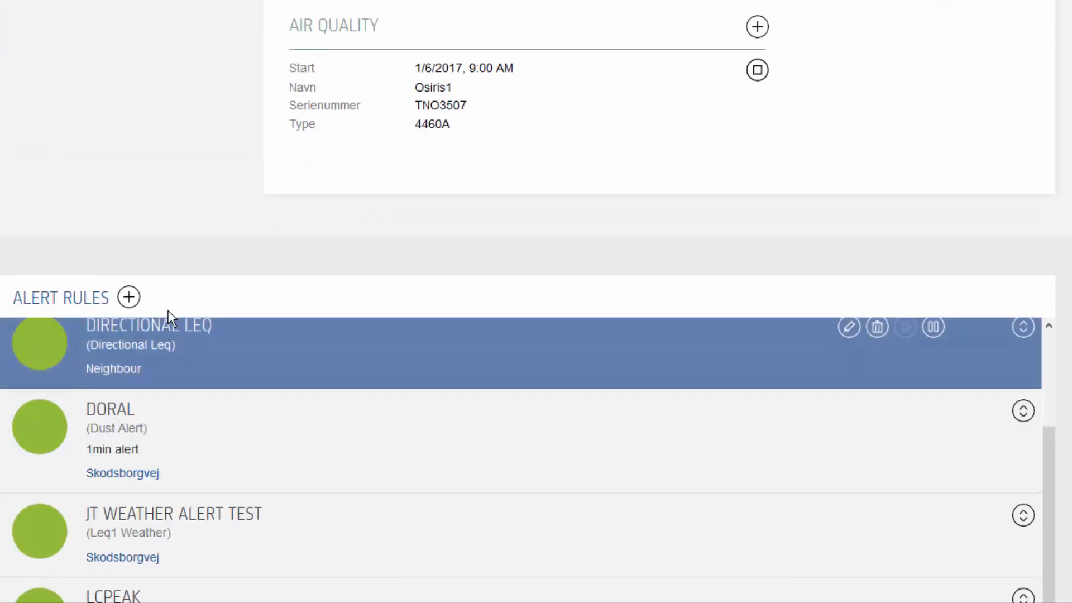
Start a new alert rule, choose LEQ1 as the rule type and continue to its basic settings
click(130, 299)
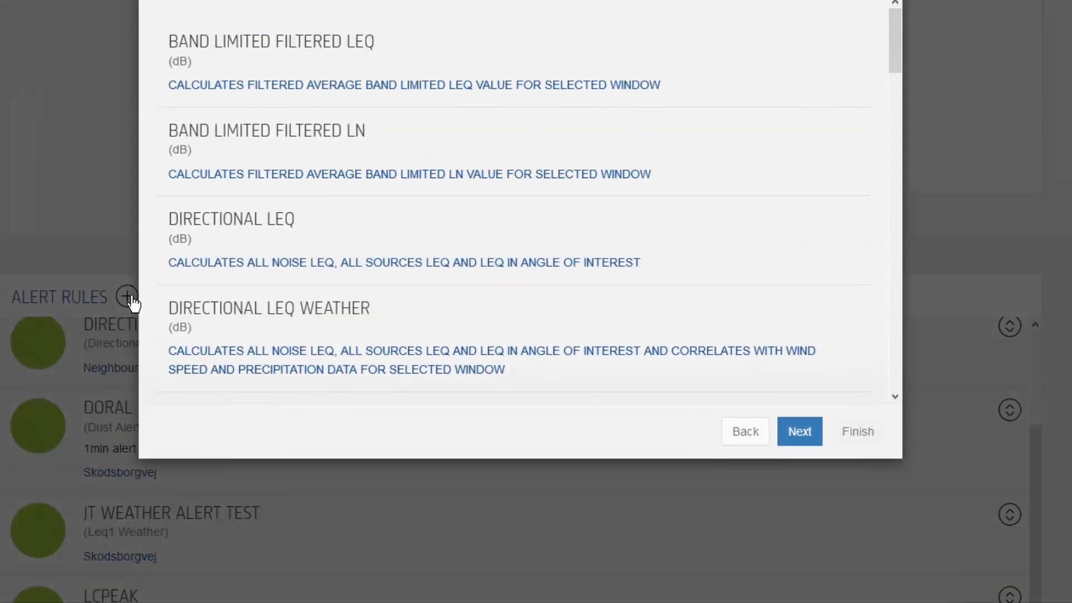
click(326, 81)
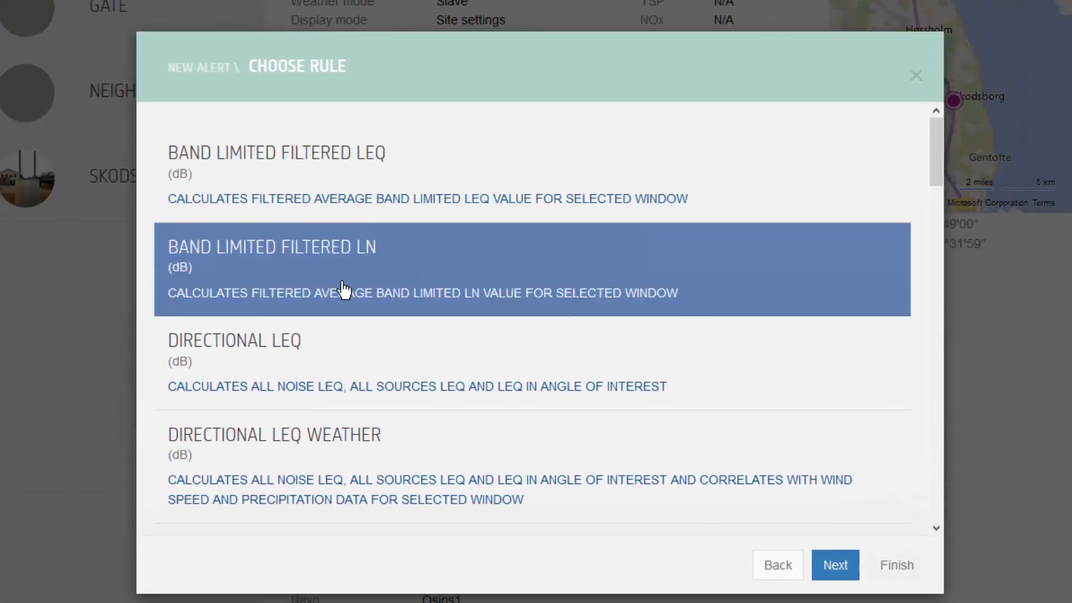
scroll(346, 292, down, 2)
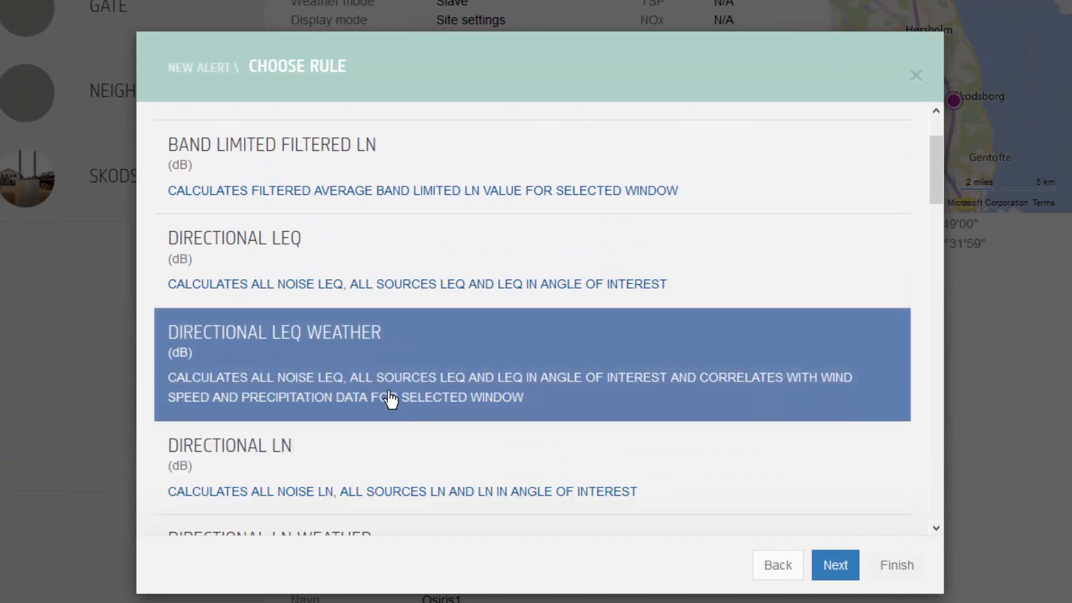
scroll(397, 305, down, 1)
scroll(397, 304, down, 1)
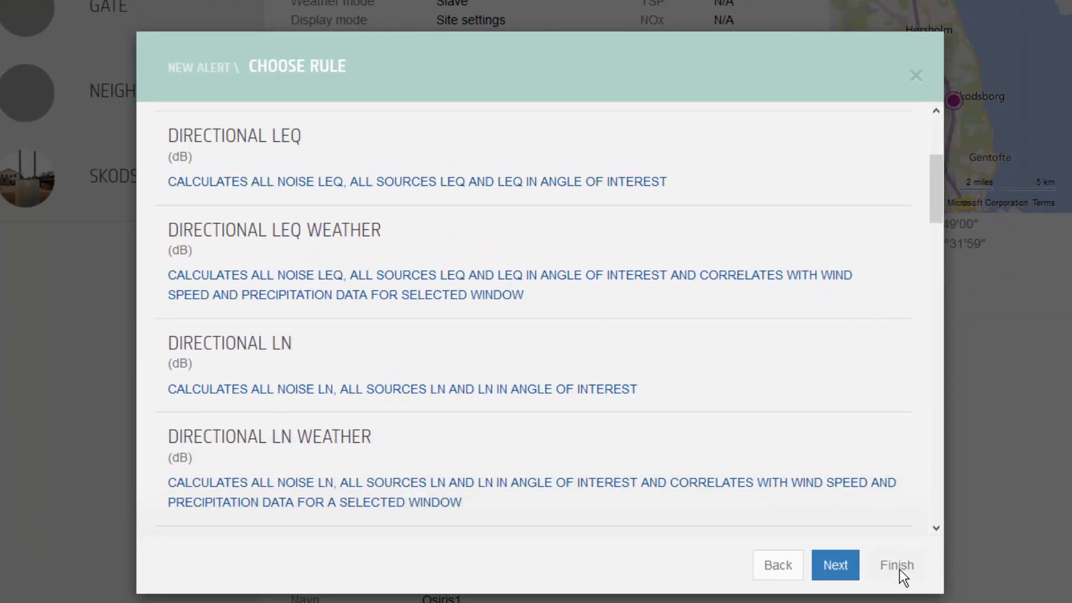
scroll(572, 368, down, 3)
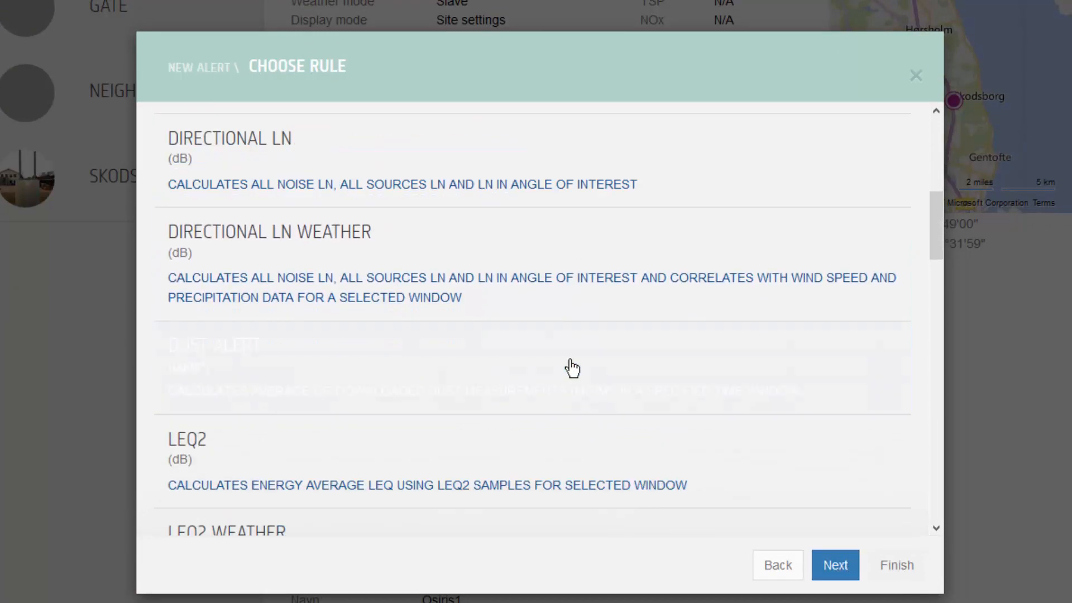
scroll(571, 367, down, 3)
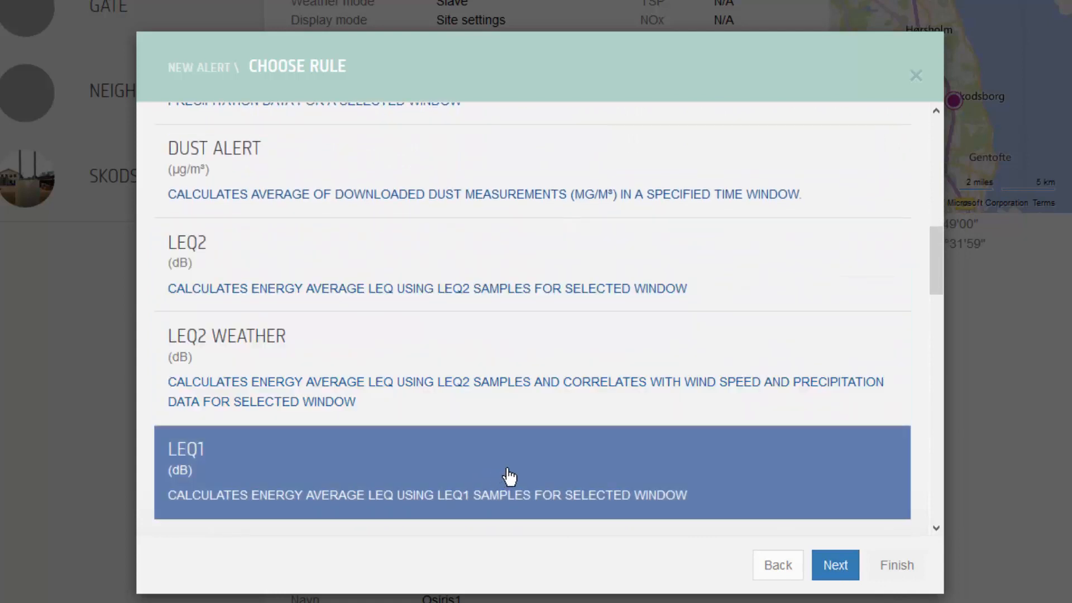
click(509, 475)
click(842, 575)
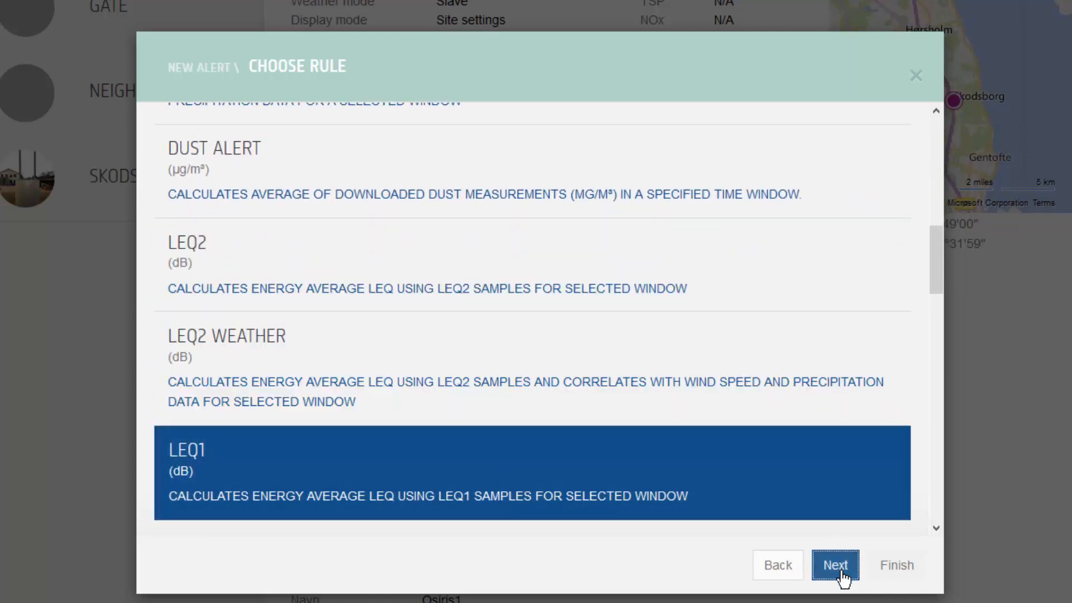
Name the alert "example" with short name "ex1" and description "for training", and continue to the location selection
click(397, 168)
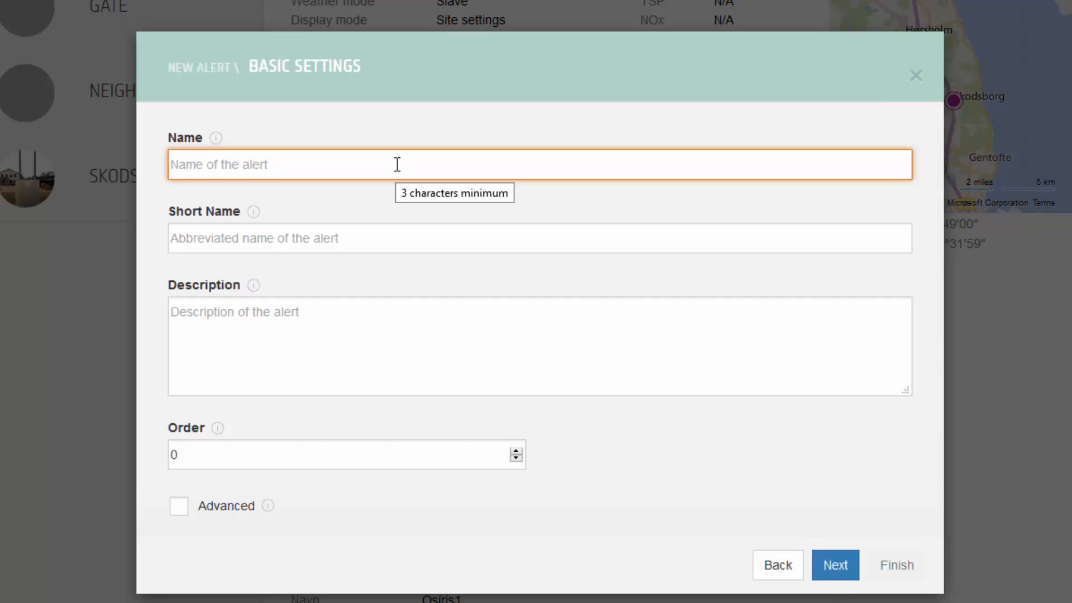
text(example)
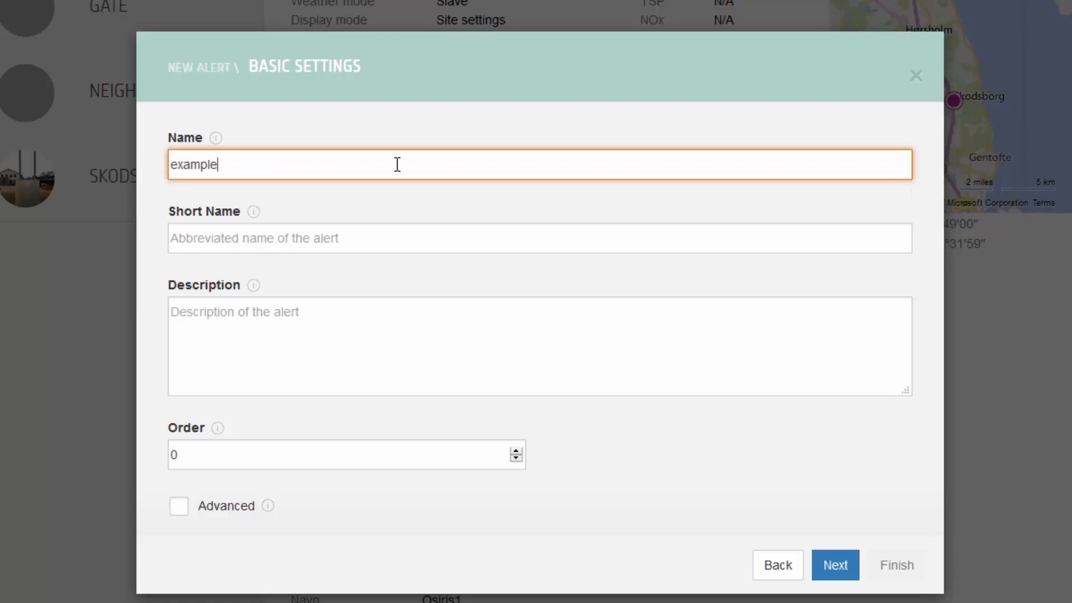
key(Tab)
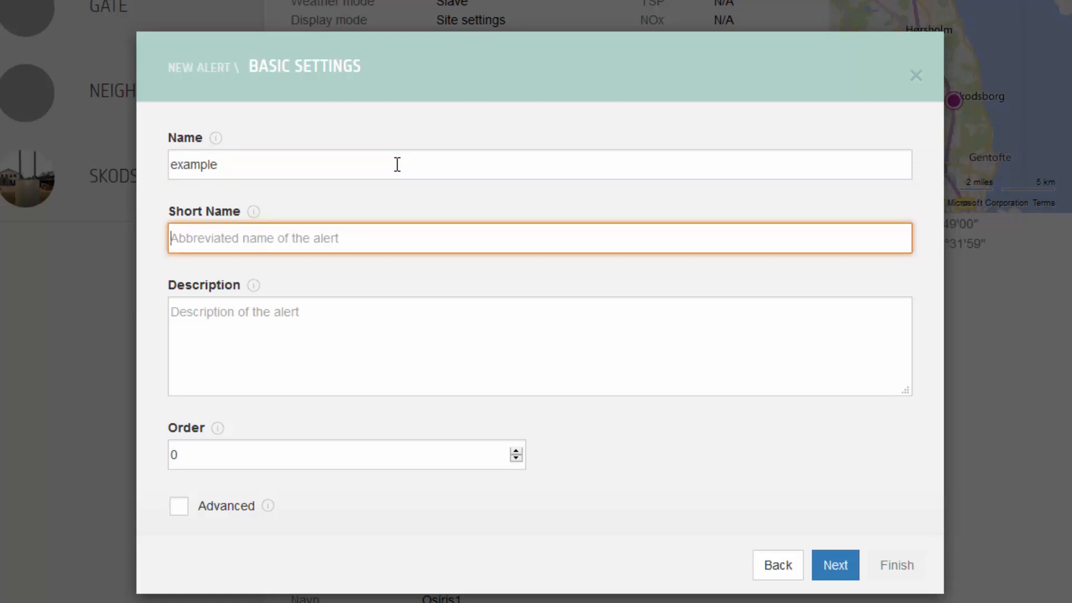
click(335, 350)
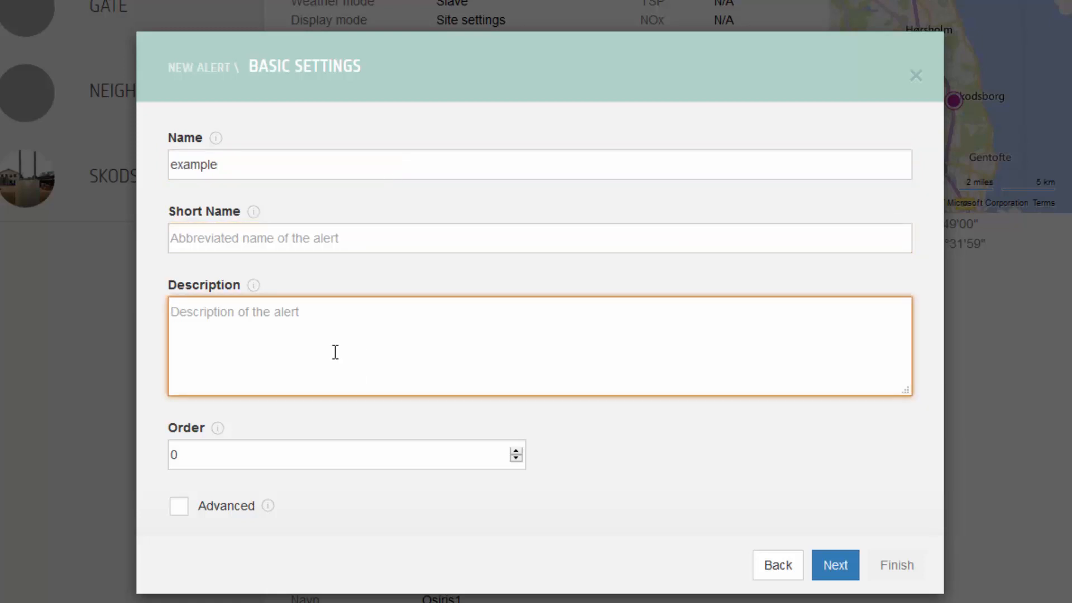
text(for traini)
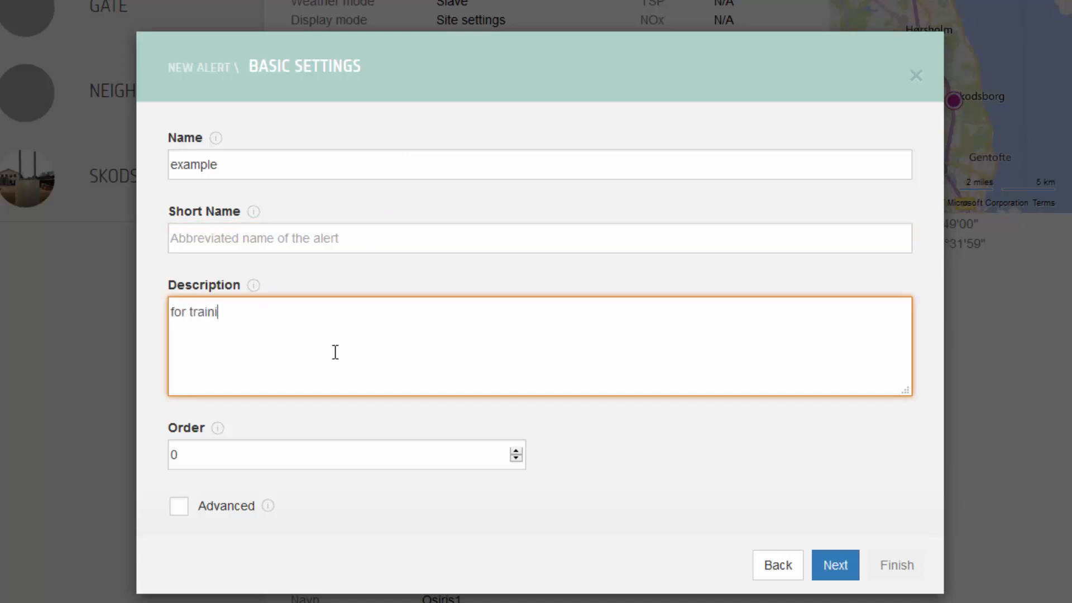
text(ng)
key(shift+Tab)
text(ex1)
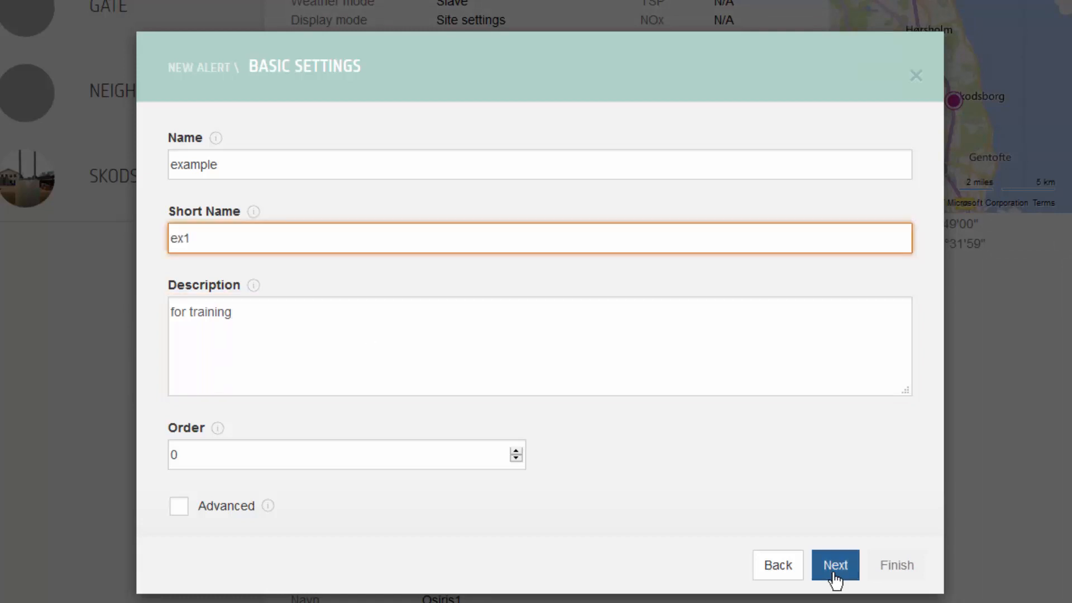
click(834, 575)
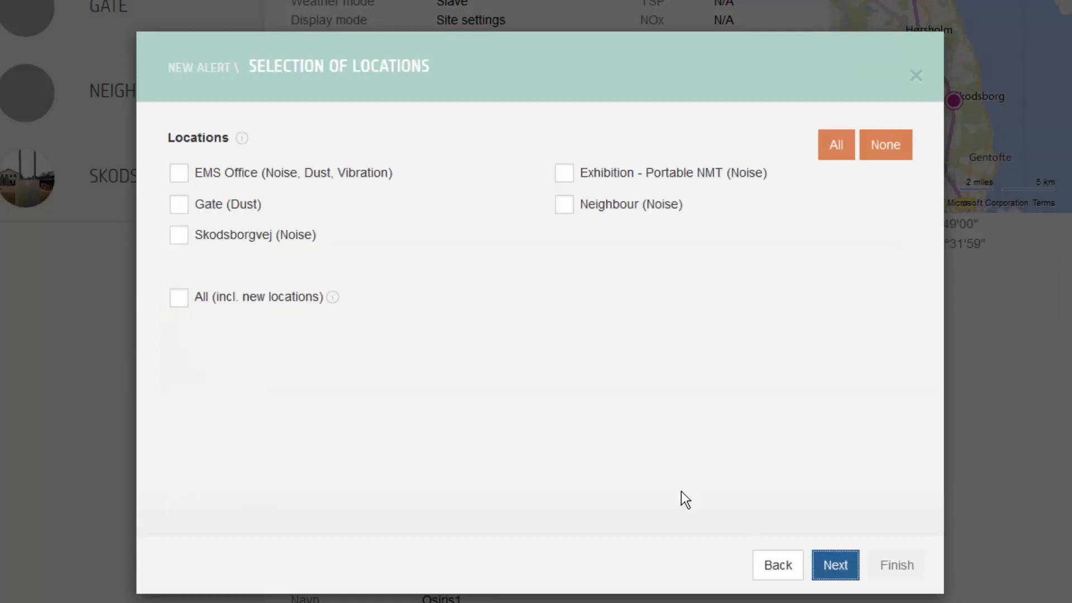
Apply the alert to the EMS Office location and accept the 1-minute window size and hop with the Leq function
click(179, 174)
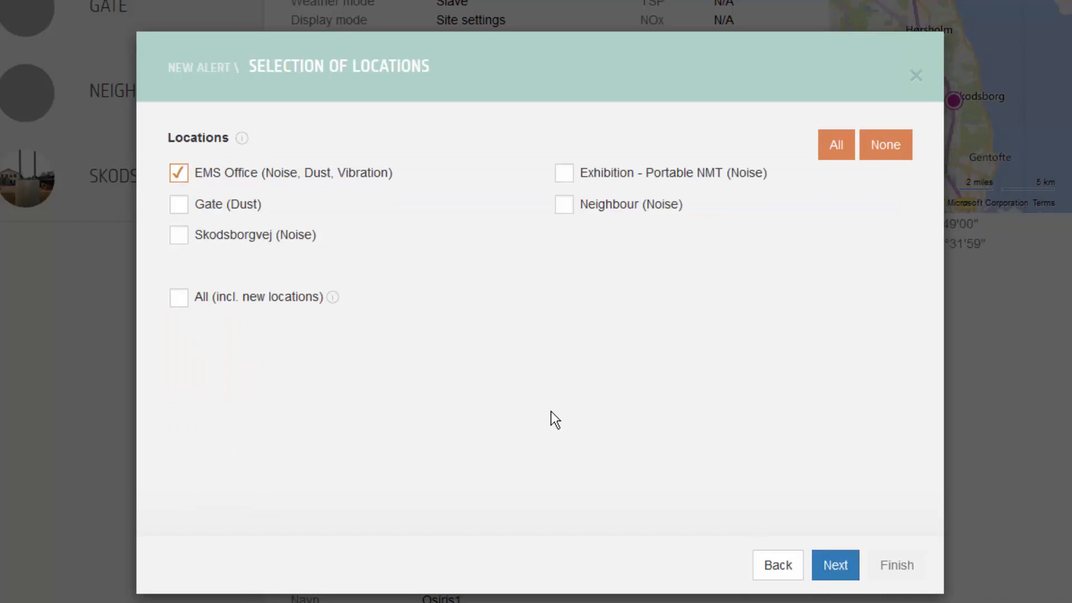
click(847, 566)
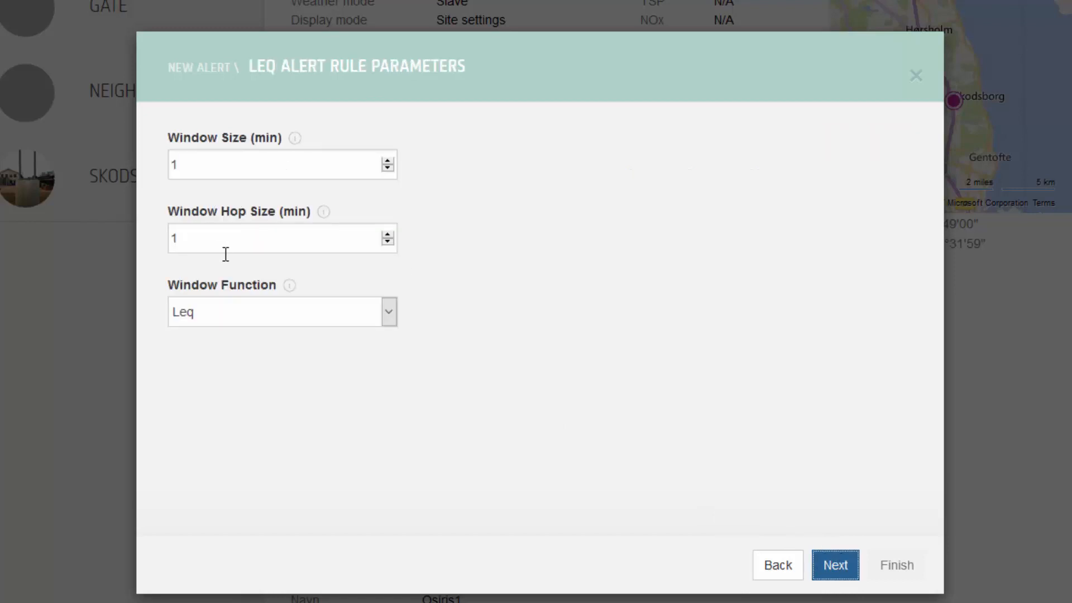
click(387, 320)
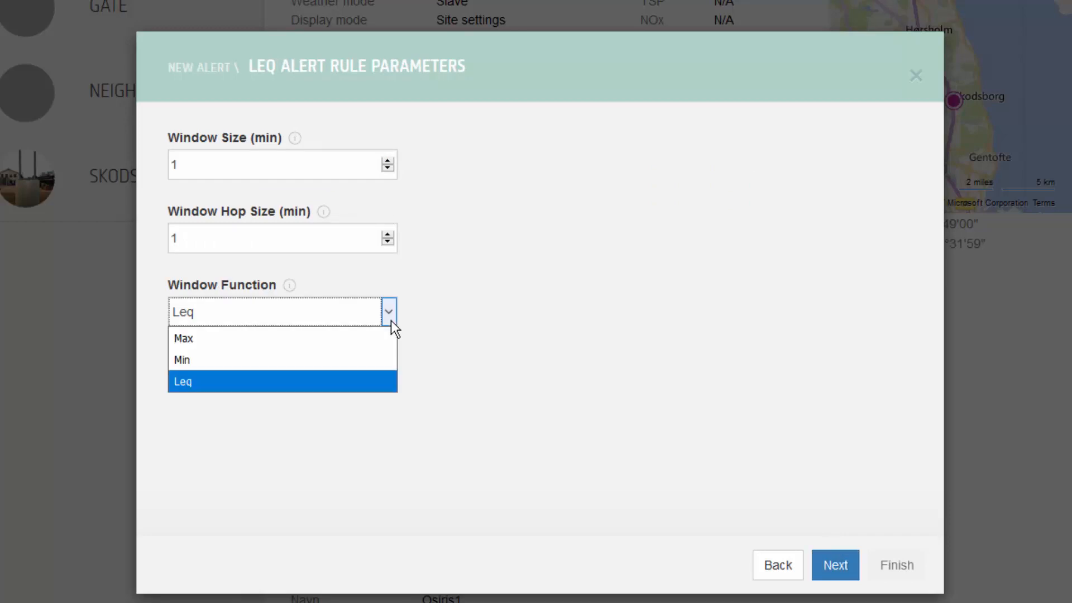
click(390, 314)
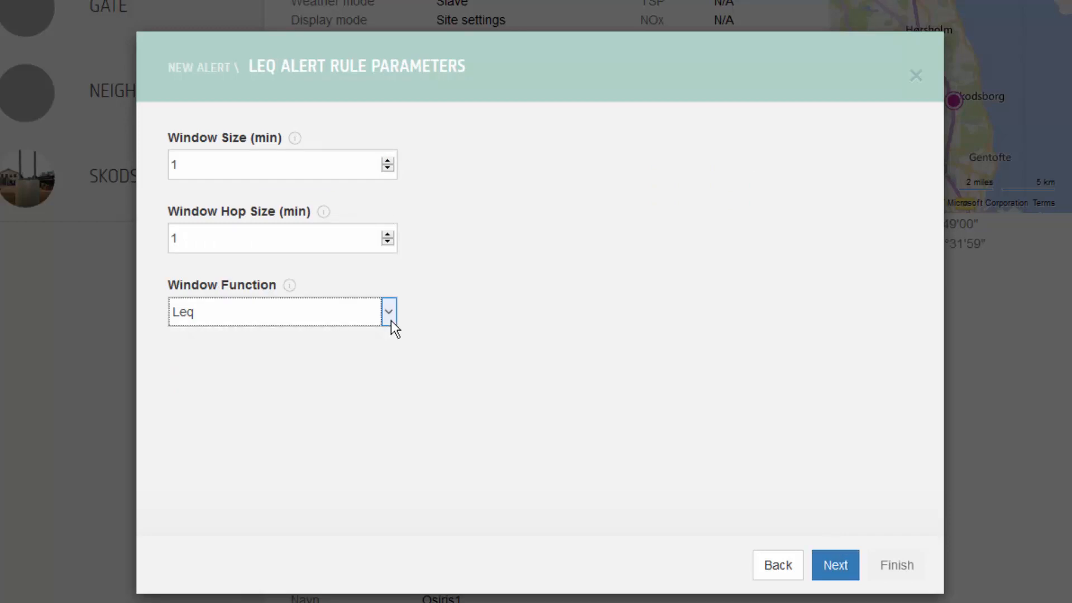
click(837, 566)
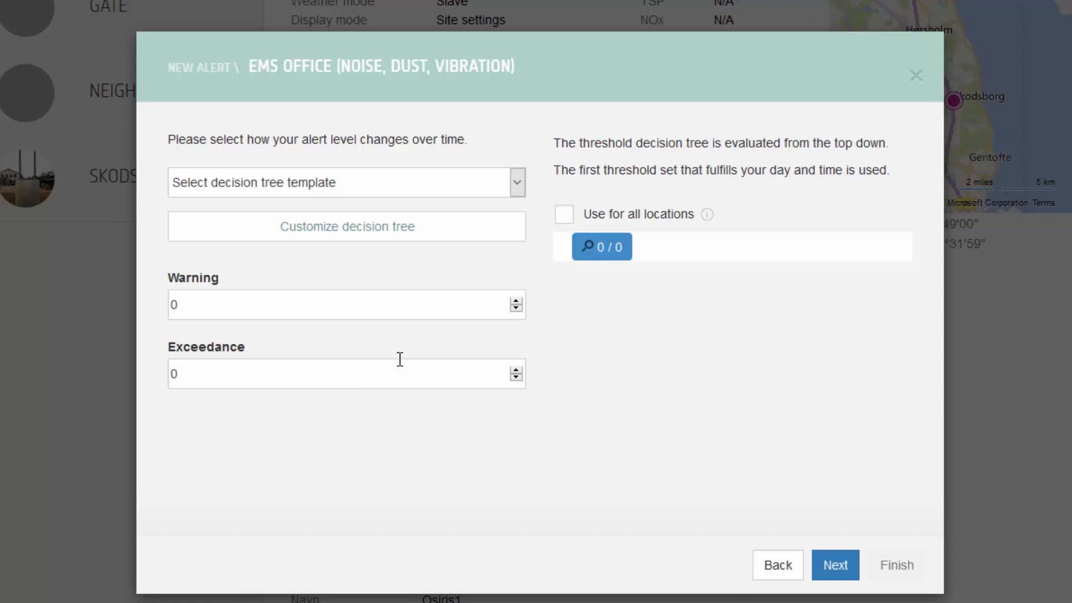
Set a Constant decision tree for EMS Office with a warning level of 62 and an exceedance level of 65
click(520, 182)
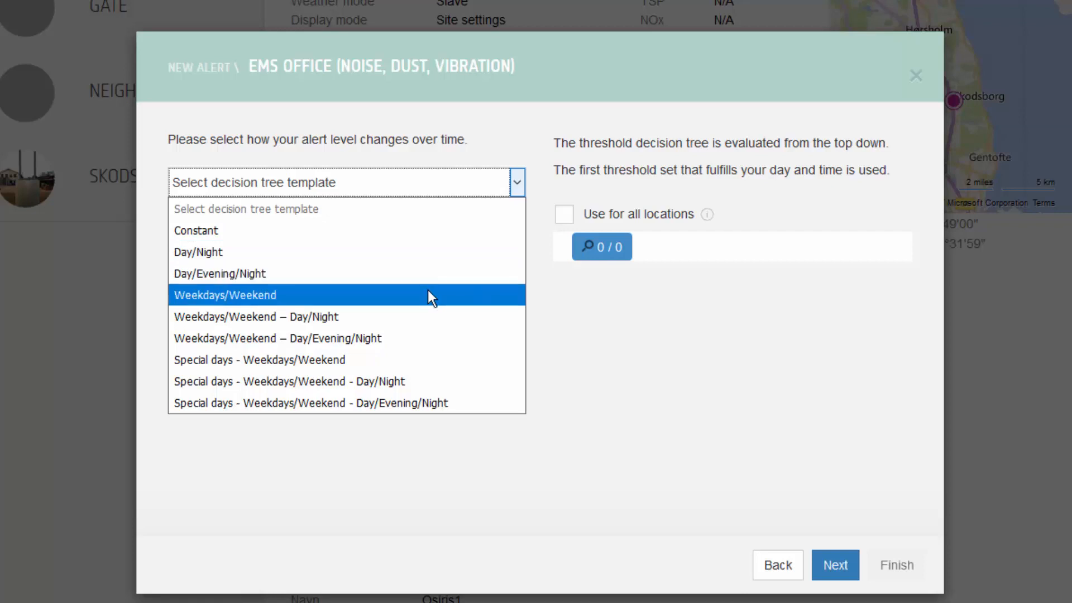
click(420, 228)
click(611, 255)
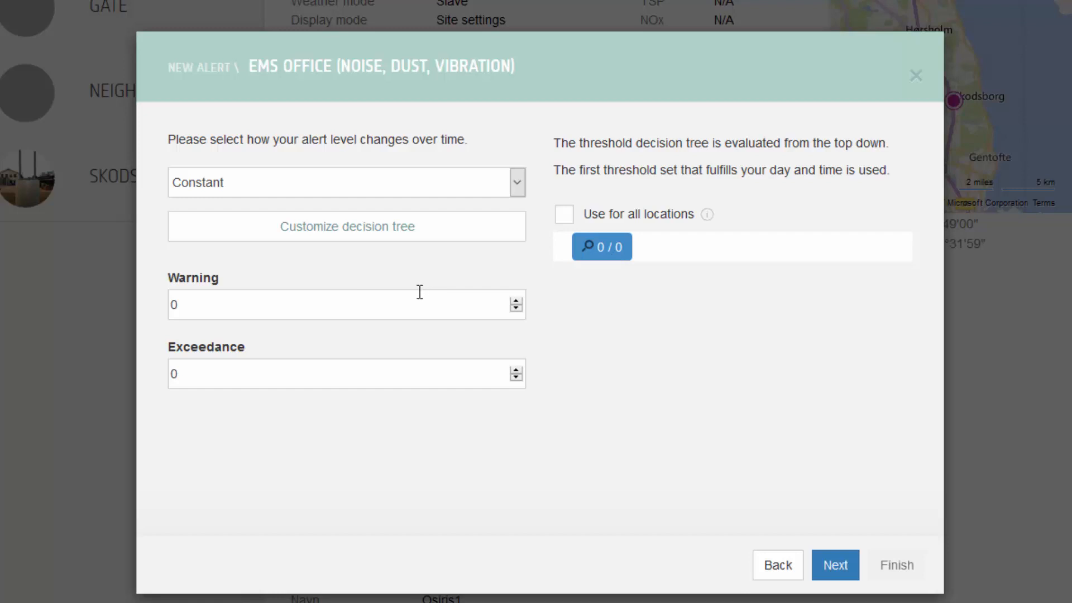
drag(210, 306, 166, 310)
text(62)
key(Tab)
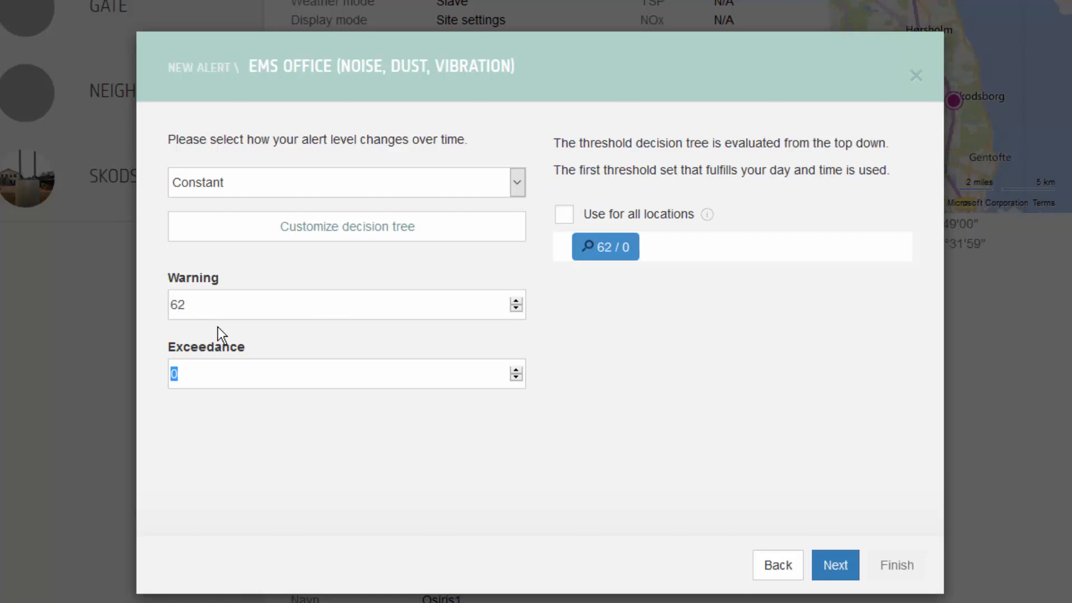
text(65)
click(248, 311)
click(838, 567)
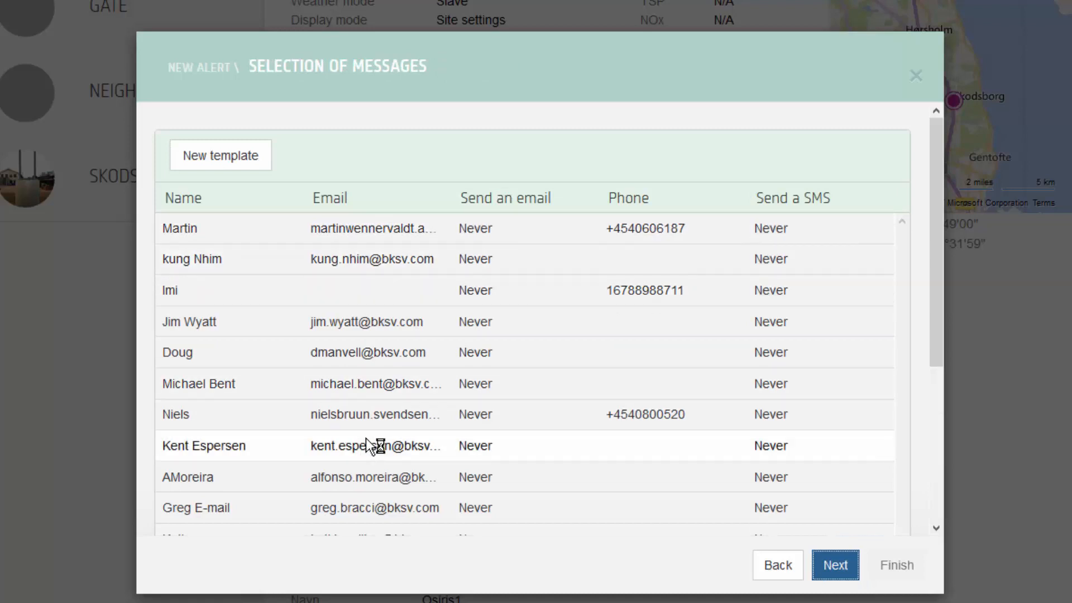
Continue past the message recipients and indicator output with default settings to the alert summary, and close the wizard without finishing
scroll(399, 447, down, 1)
scroll(400, 447, down, 2)
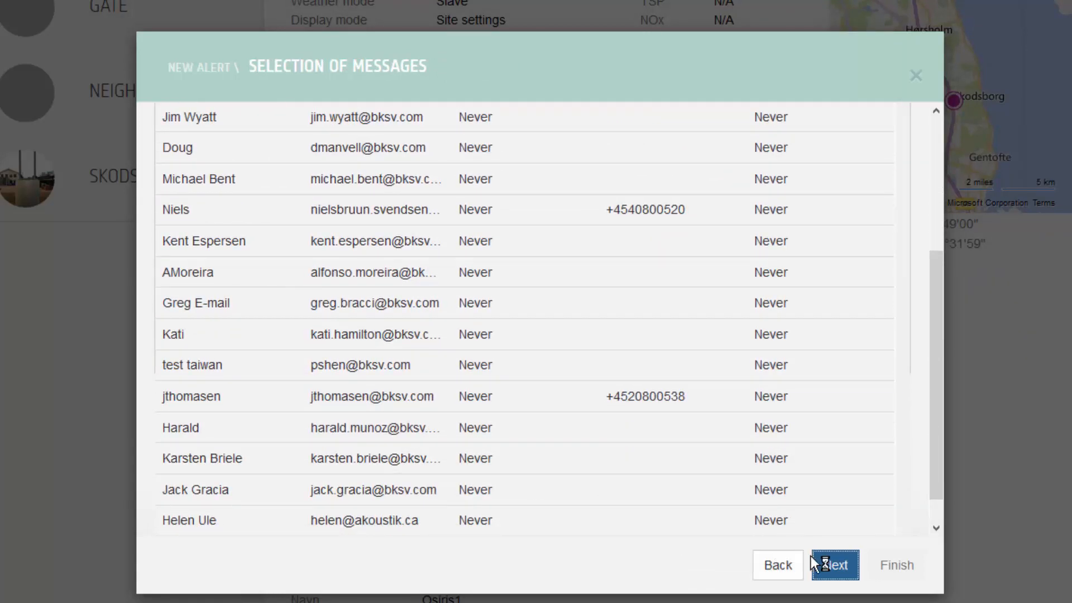
click(838, 566)
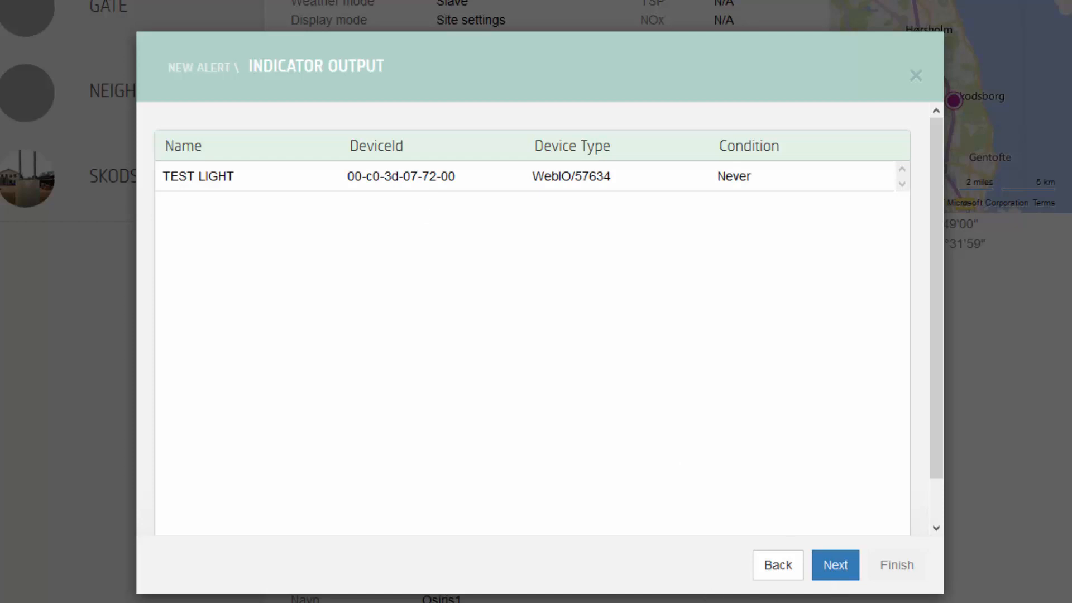
click(832, 566)
click(832, 566)
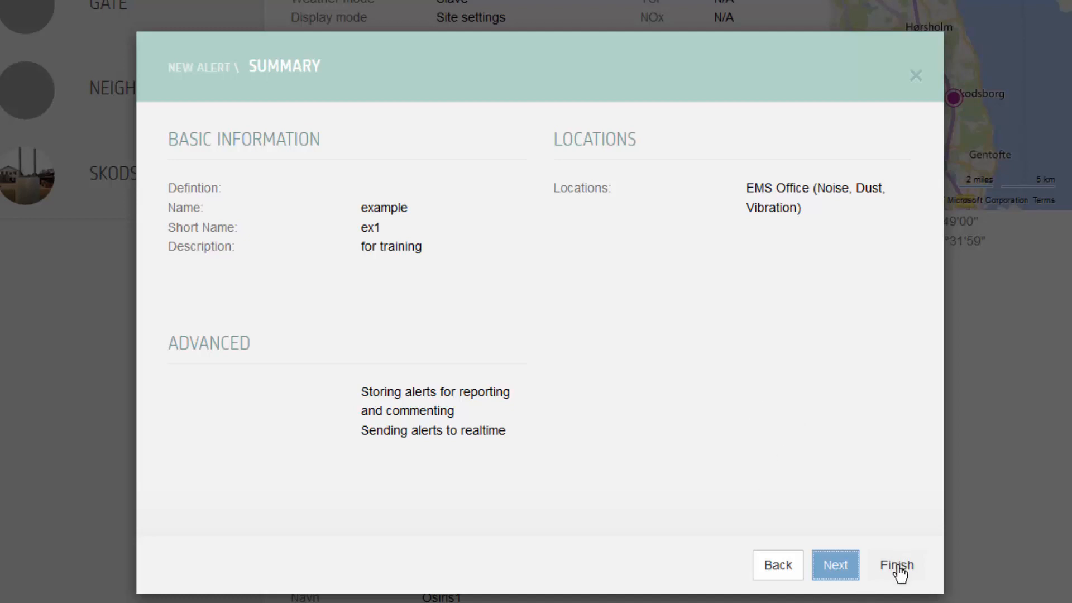
click(910, 75)
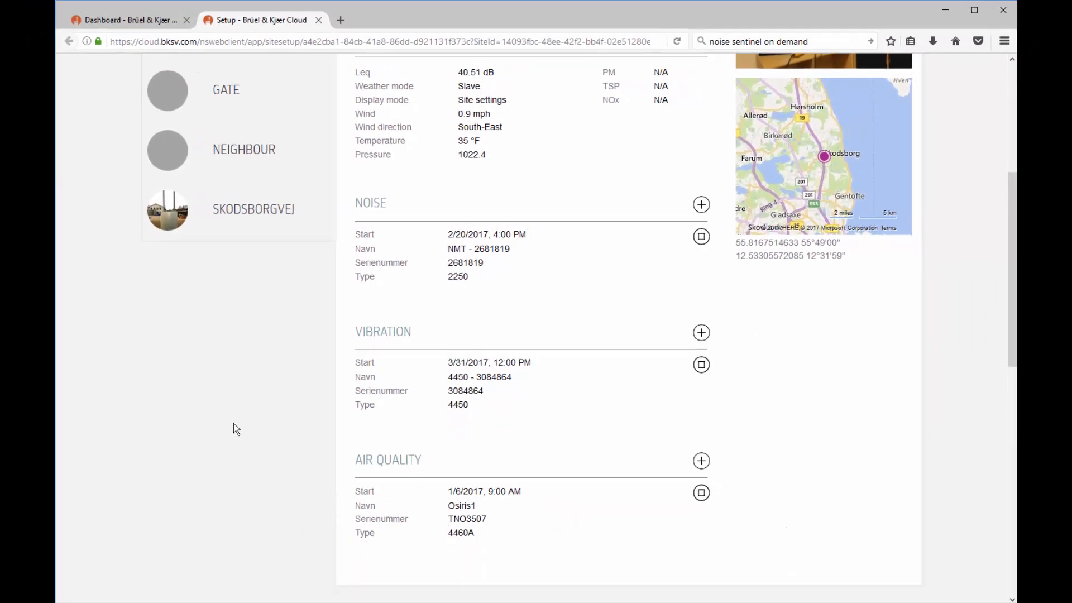
Look over the alert rules list again and return to the start of the Nærum City setup page
scroll(233, 423, down, 5)
scroll(413, 519, down, 1)
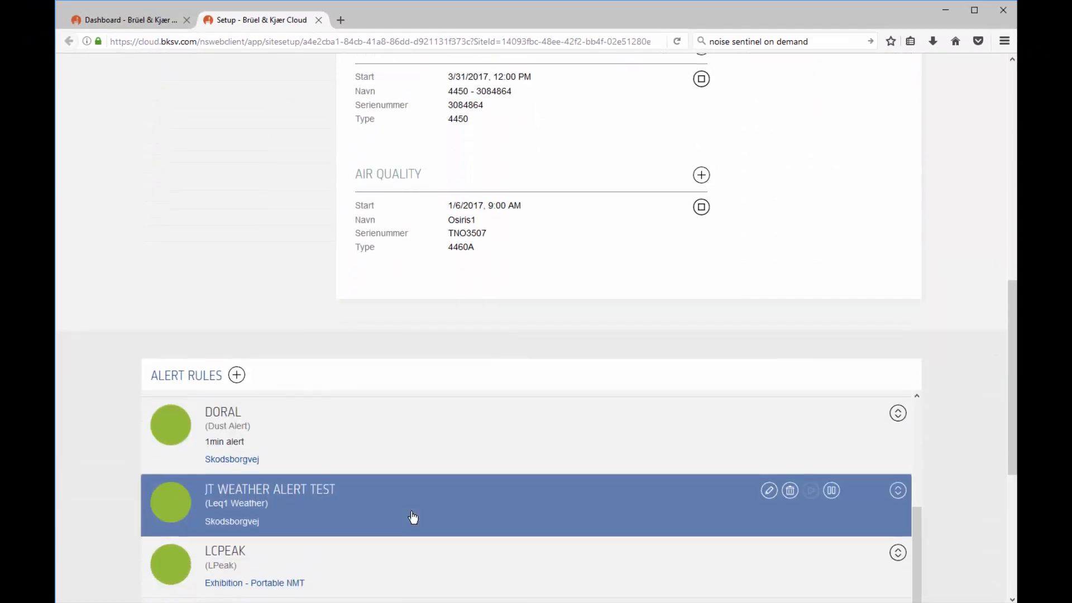
scroll(413, 518, up, 2)
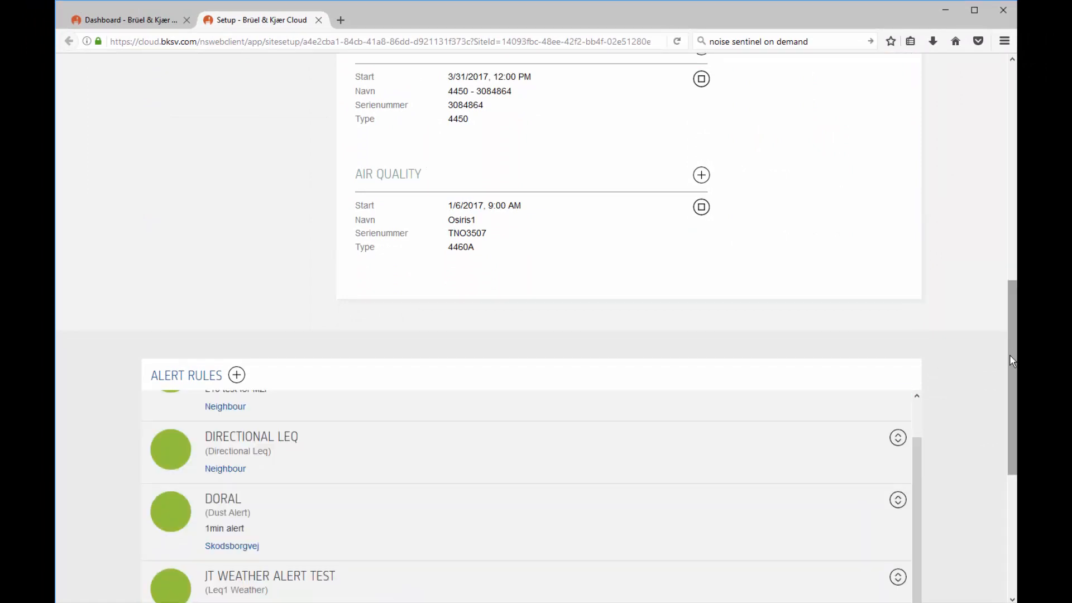
drag(1010, 356, 1005, 94)
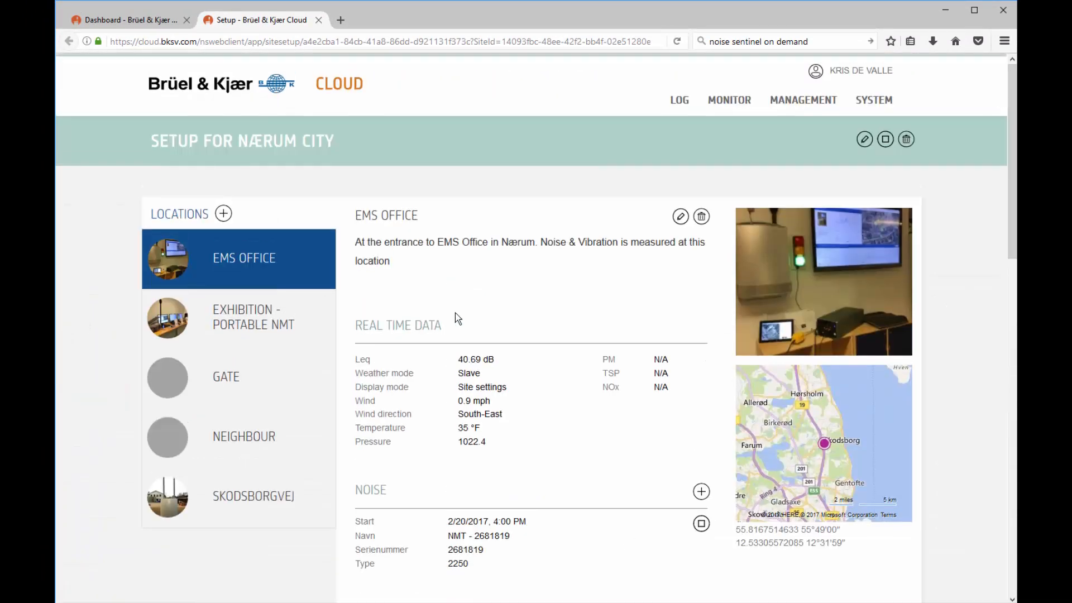